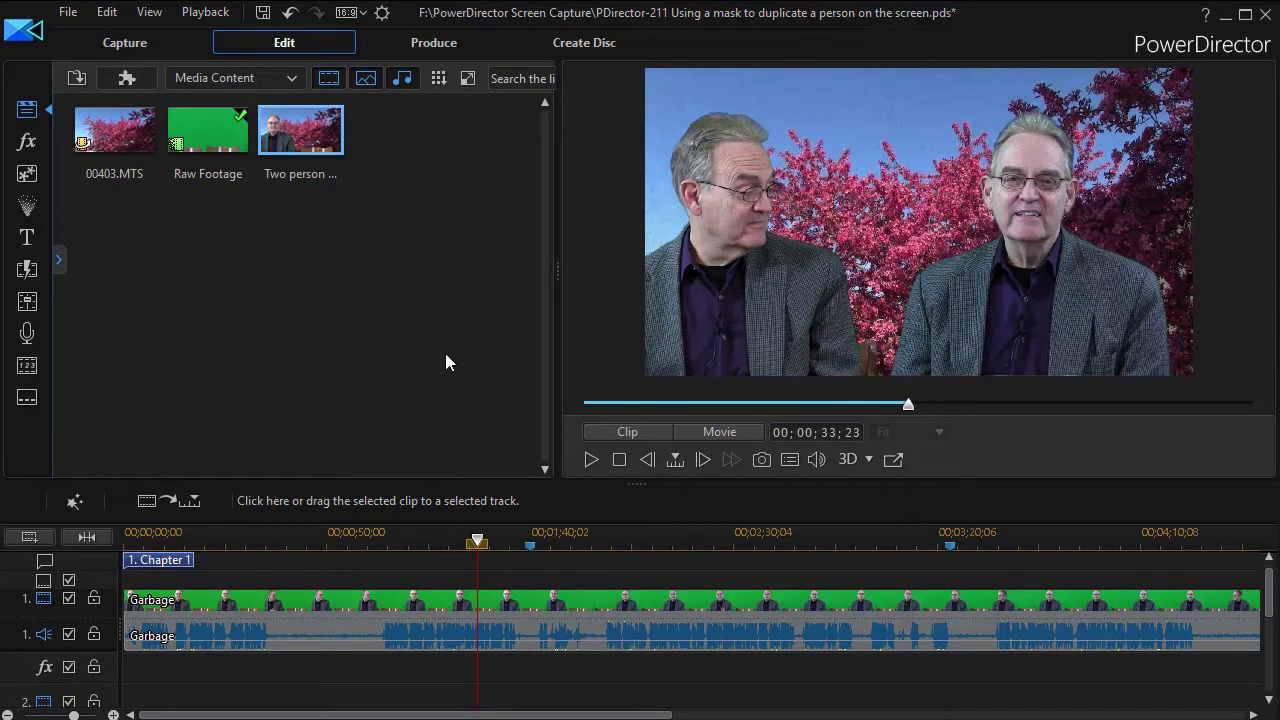
- Preview the green-screen Raw Footage clip, then rewind the timeline playhead to the start
left_click(217, 138)
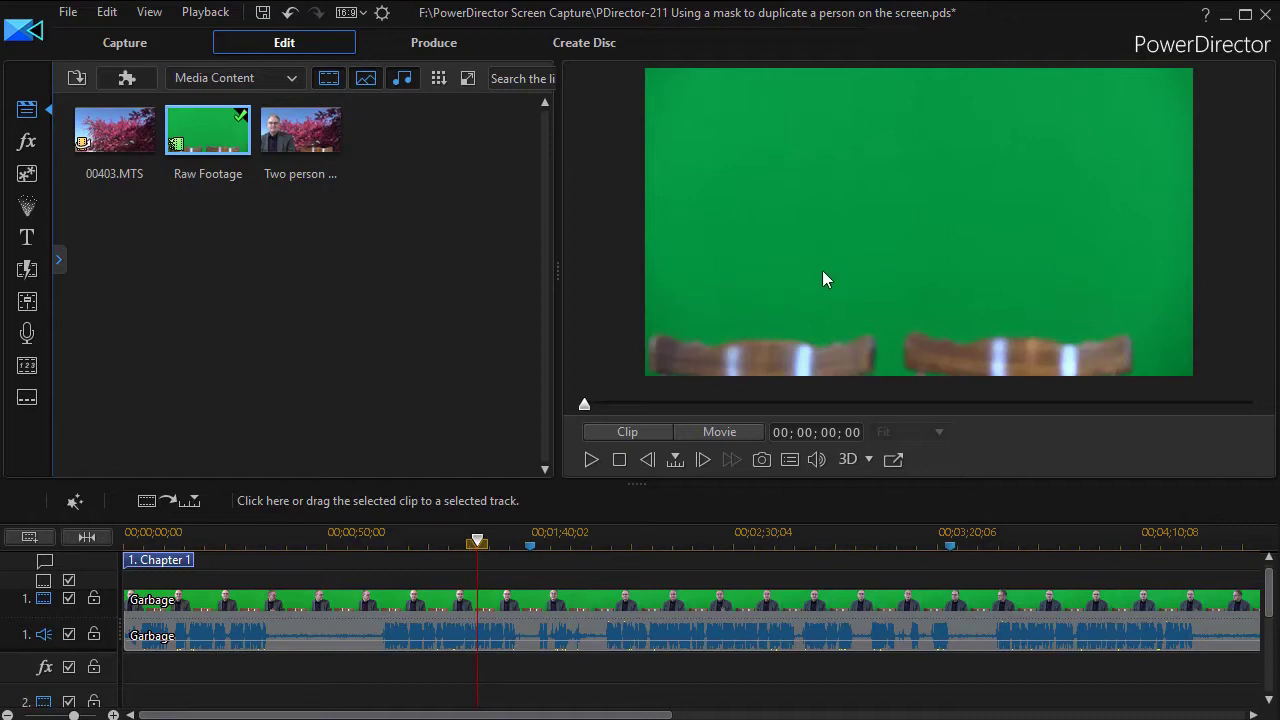
left_click(476, 541)
left_click_drag(478, 549, 531, 577)
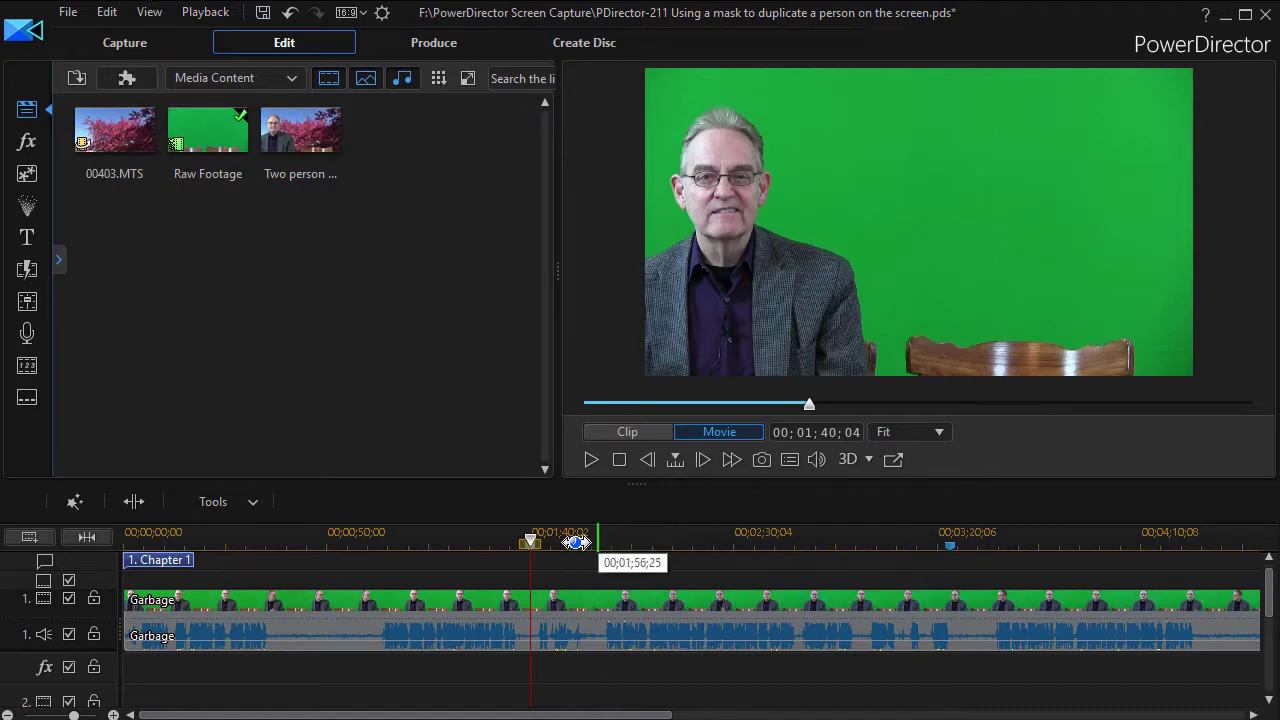
- Split the Garbage footage at 00;01;40;04, where the first take ends
left_click_drag(531, 549, 481, 545)
left_click(531, 550)
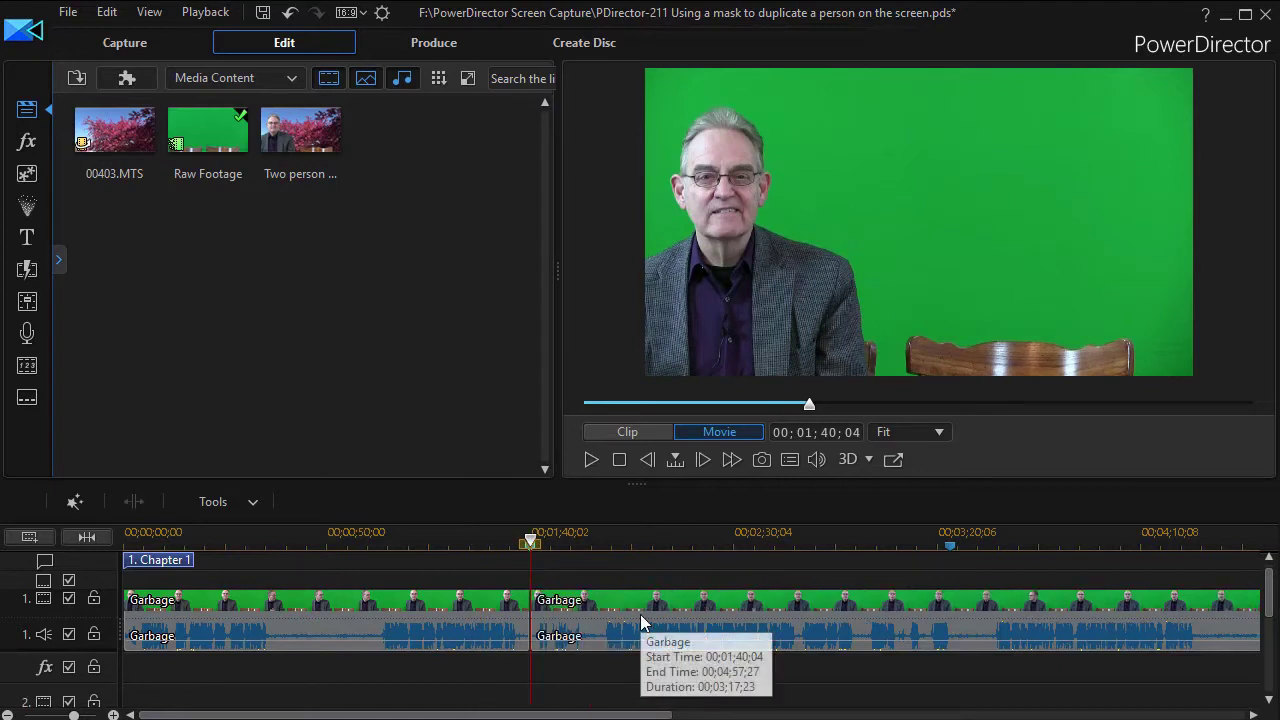
key("ctrl+t")
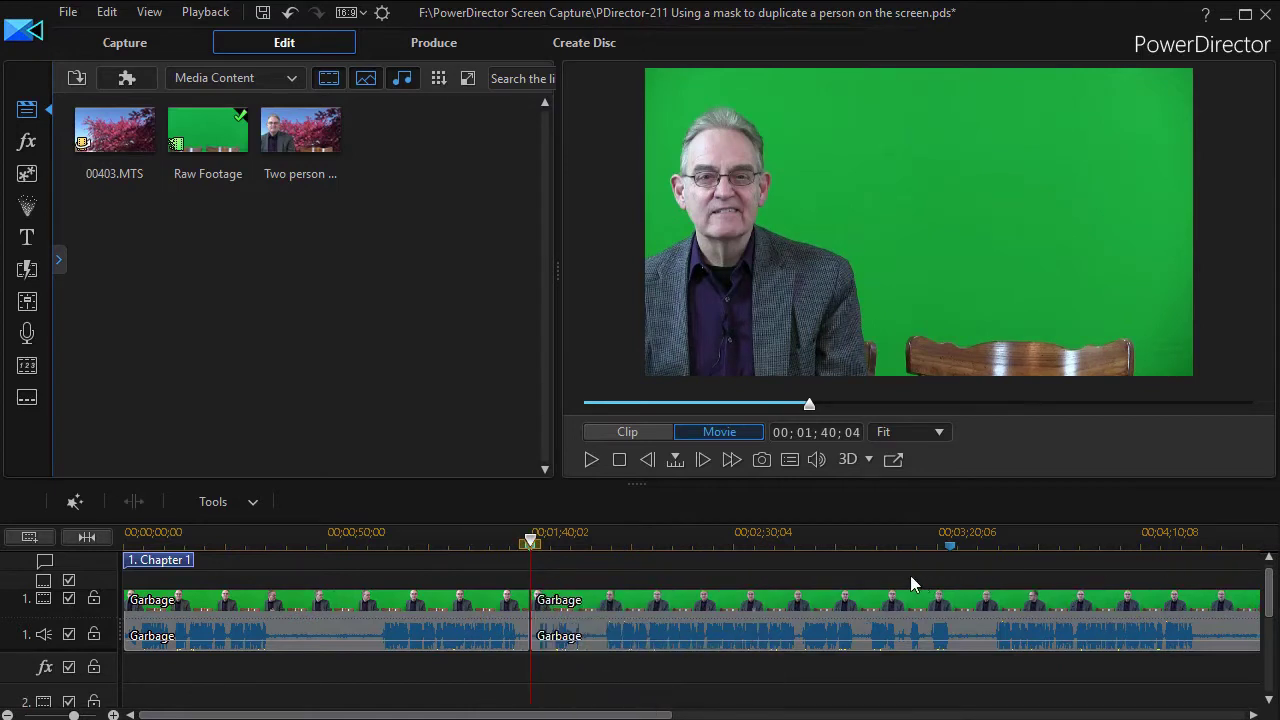
- Split at 00;03;23;15 and remove the middle section, leaving a gap
left_click(952, 549)
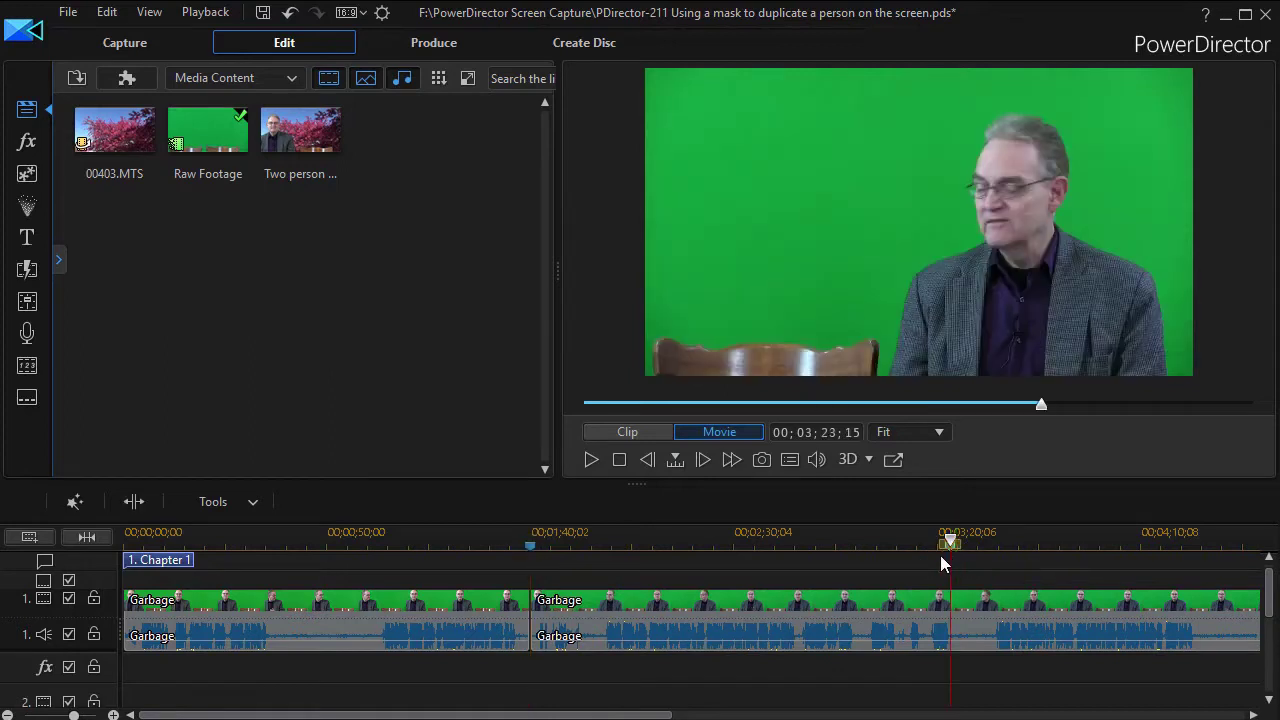
key("ctrl+t")
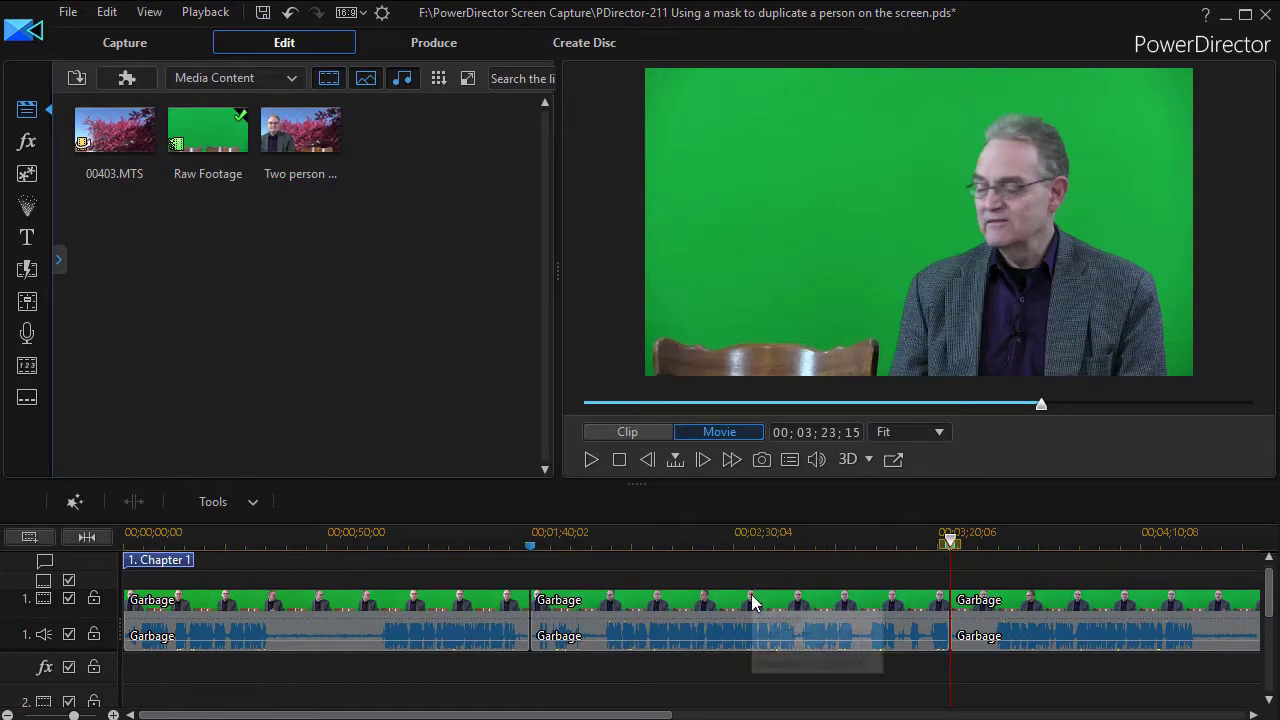
left_click_drag(677, 569, 847, 665)
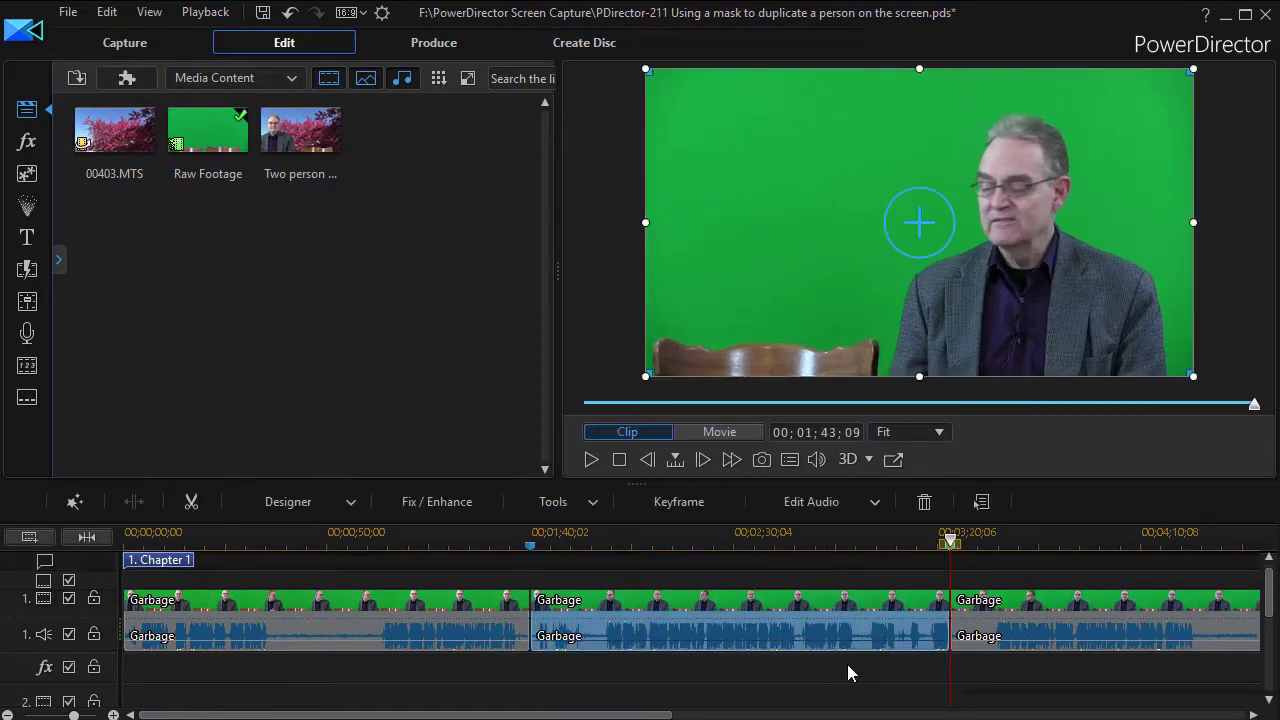
key("Delete")
left_click(1010, 632)
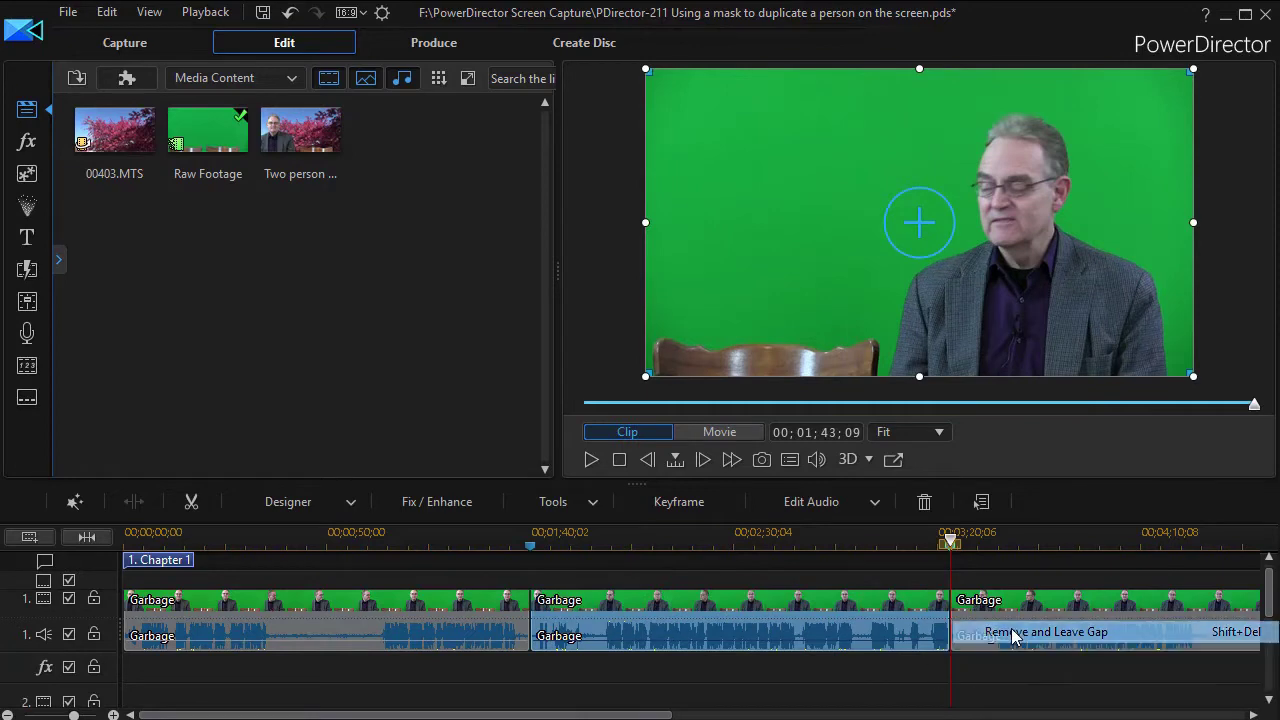
- Split at 00;04;44;06 and delete the leftover footage after the second take
left_click(87, 536)
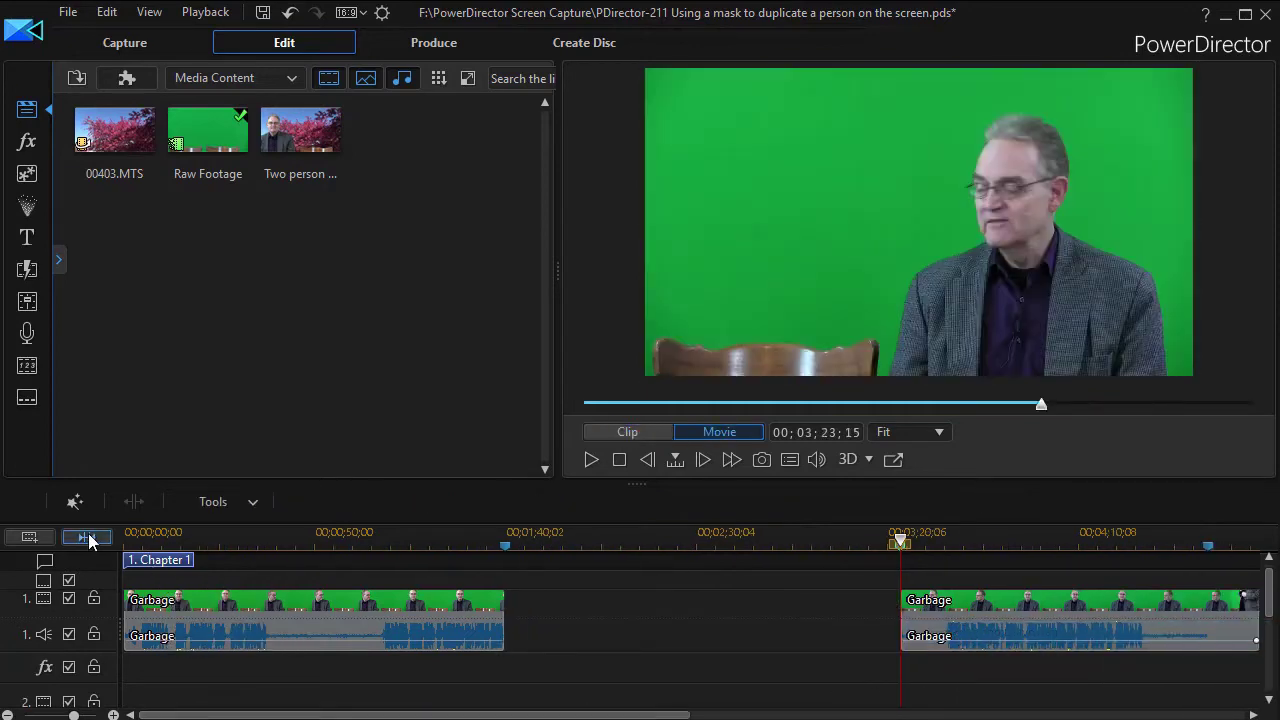
left_click(1210, 550)
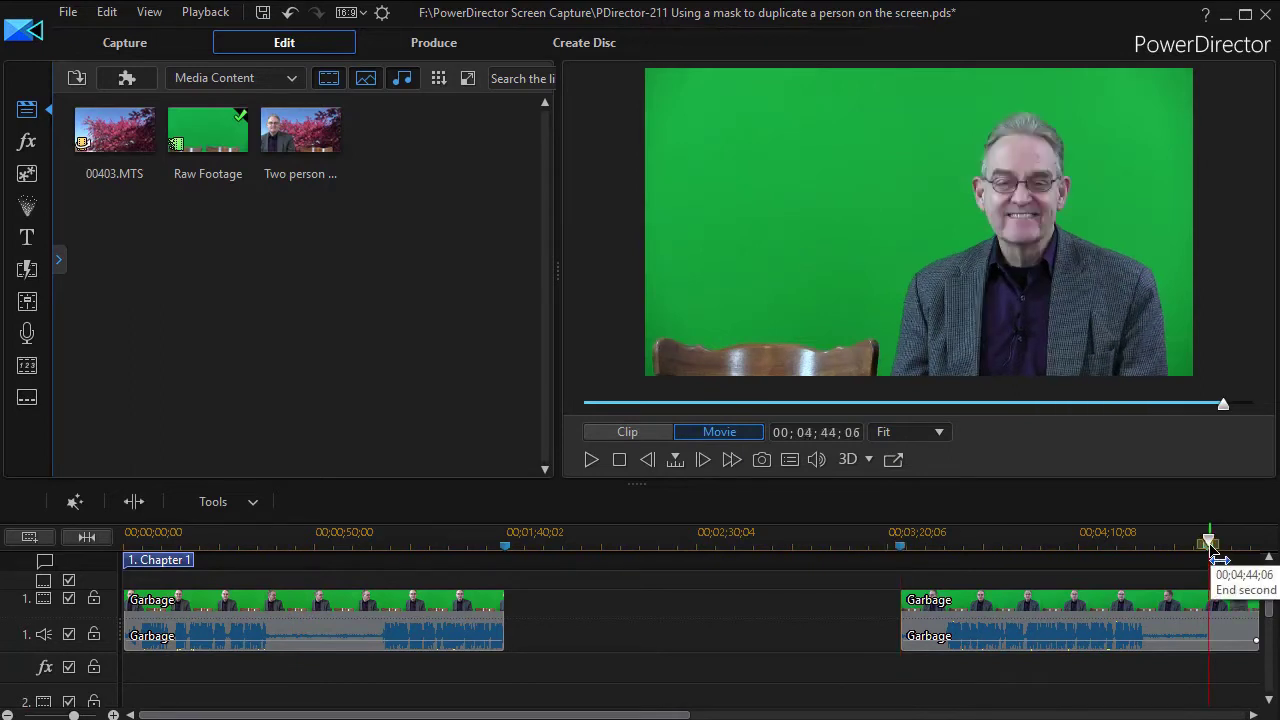
key("ctrl+t")
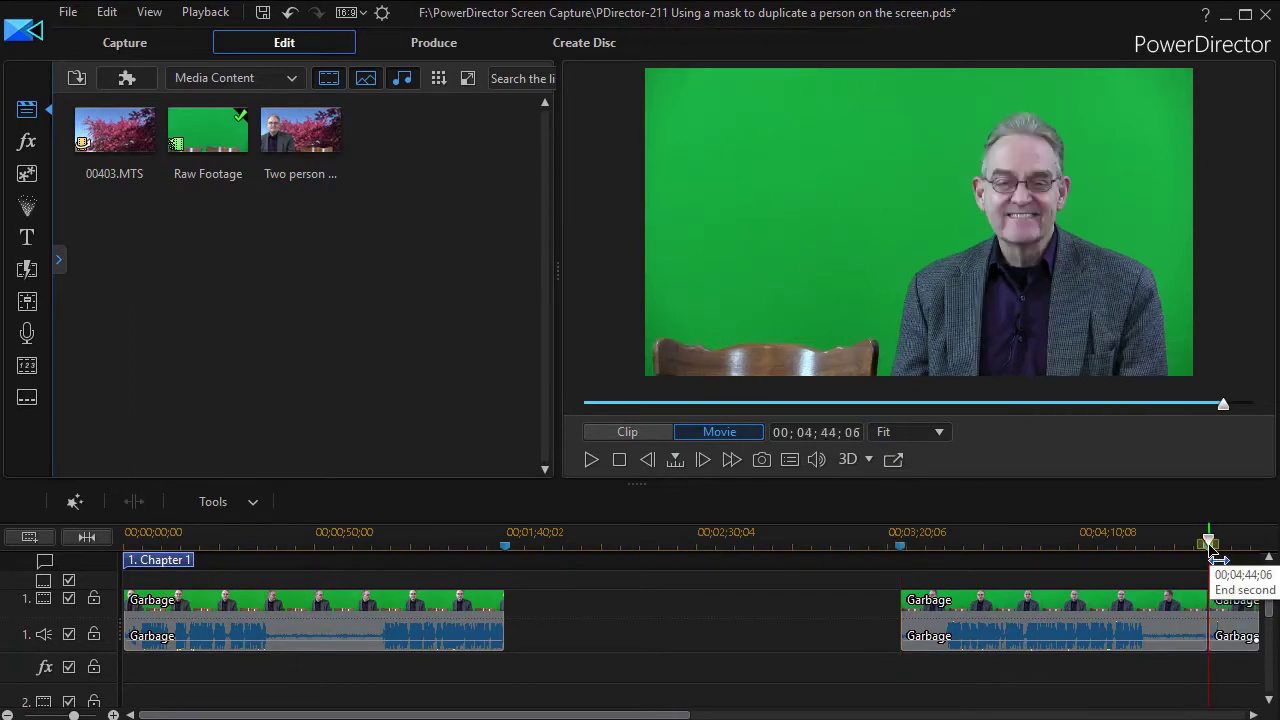
left_click(1232, 624)
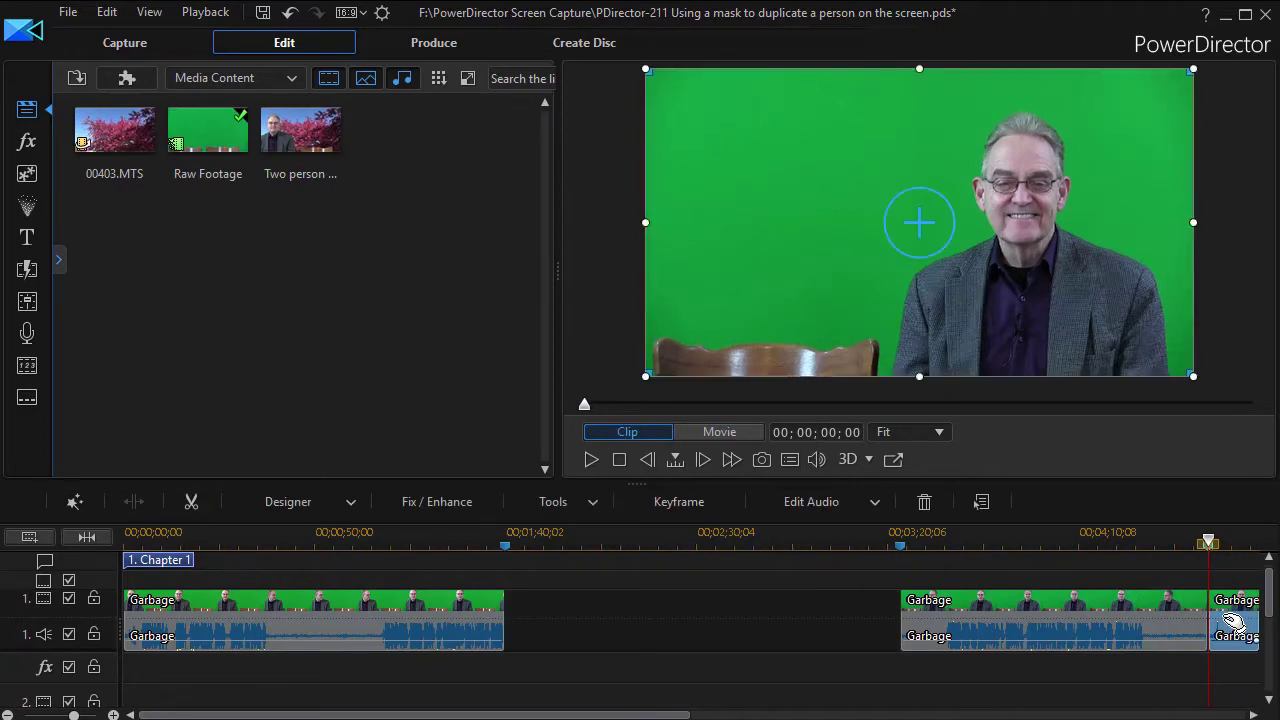
key("Delete")
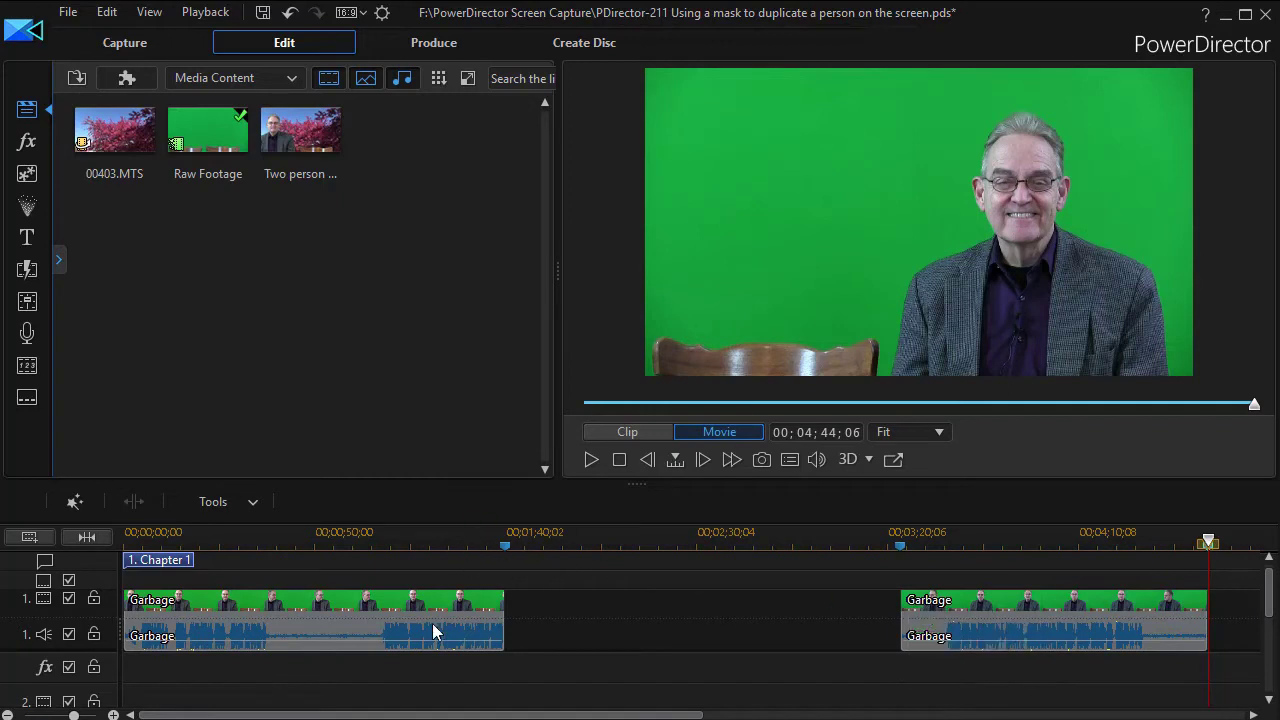
- Move the second Garbage take to track 2, starting around 00;00;25;10
left_click(1034, 614)
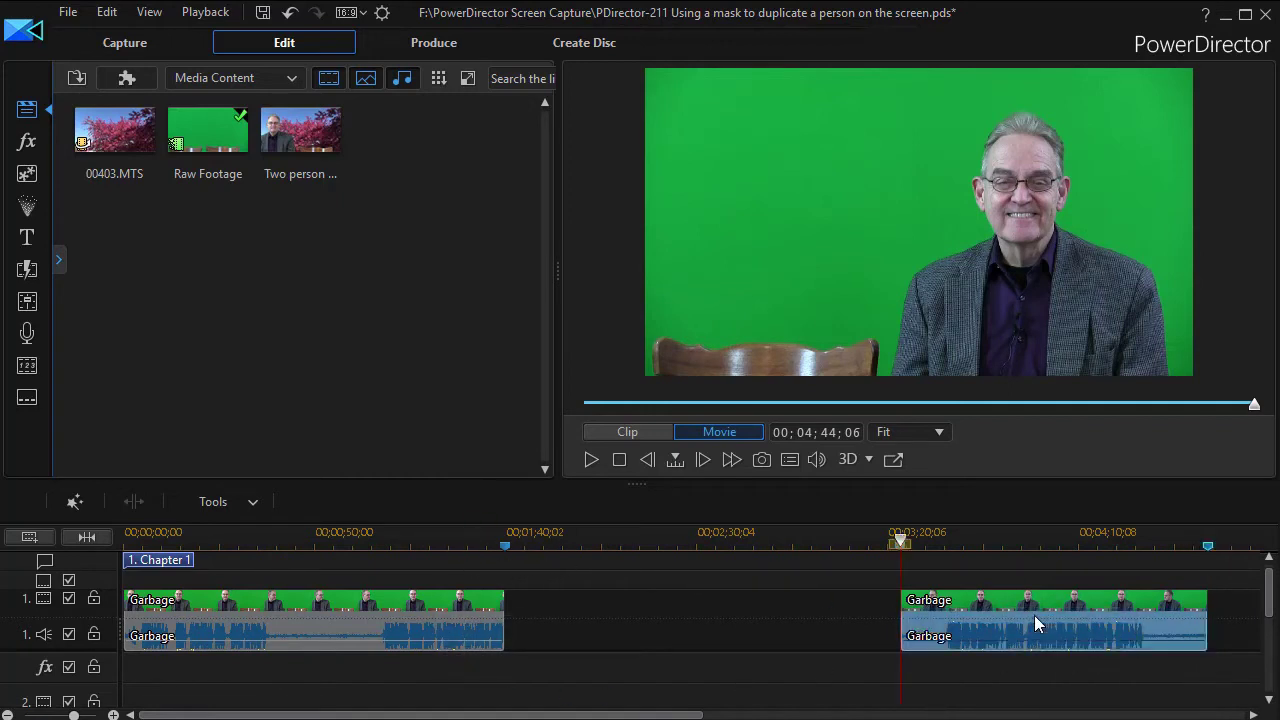
left_click_drag(440, 708, 358, 667)
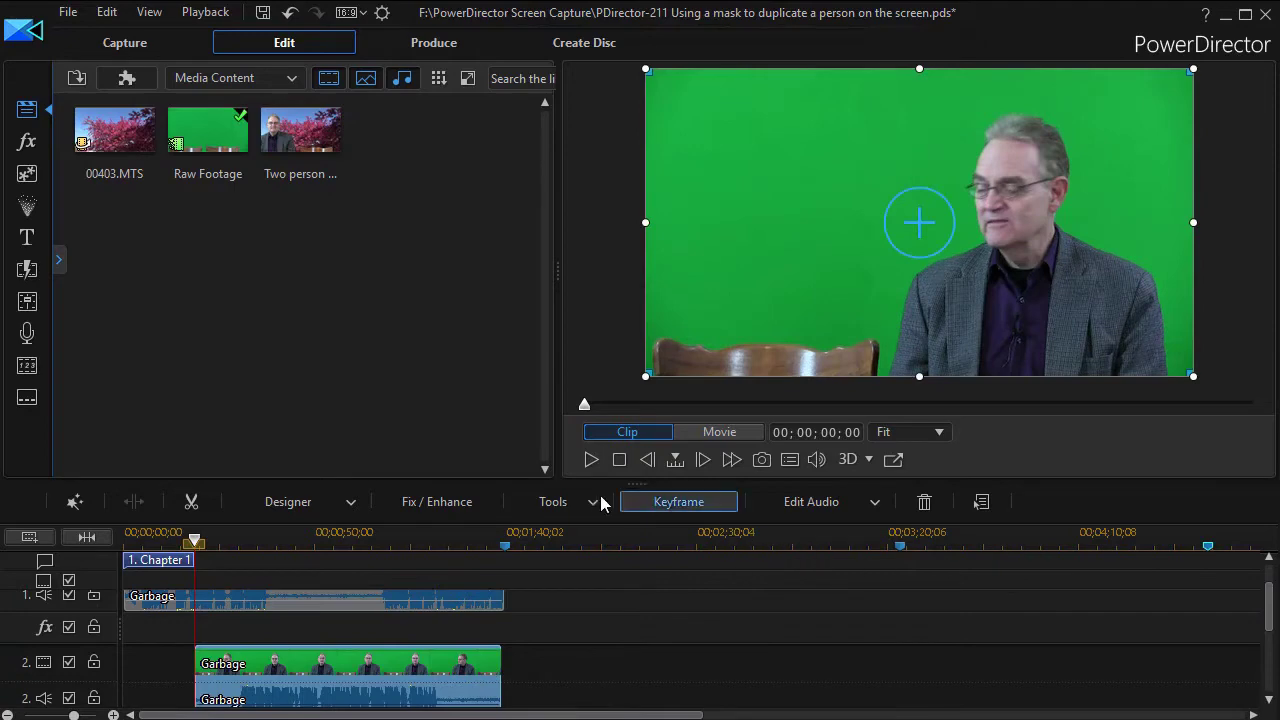
left_click_drag(638, 480, 618, 381)
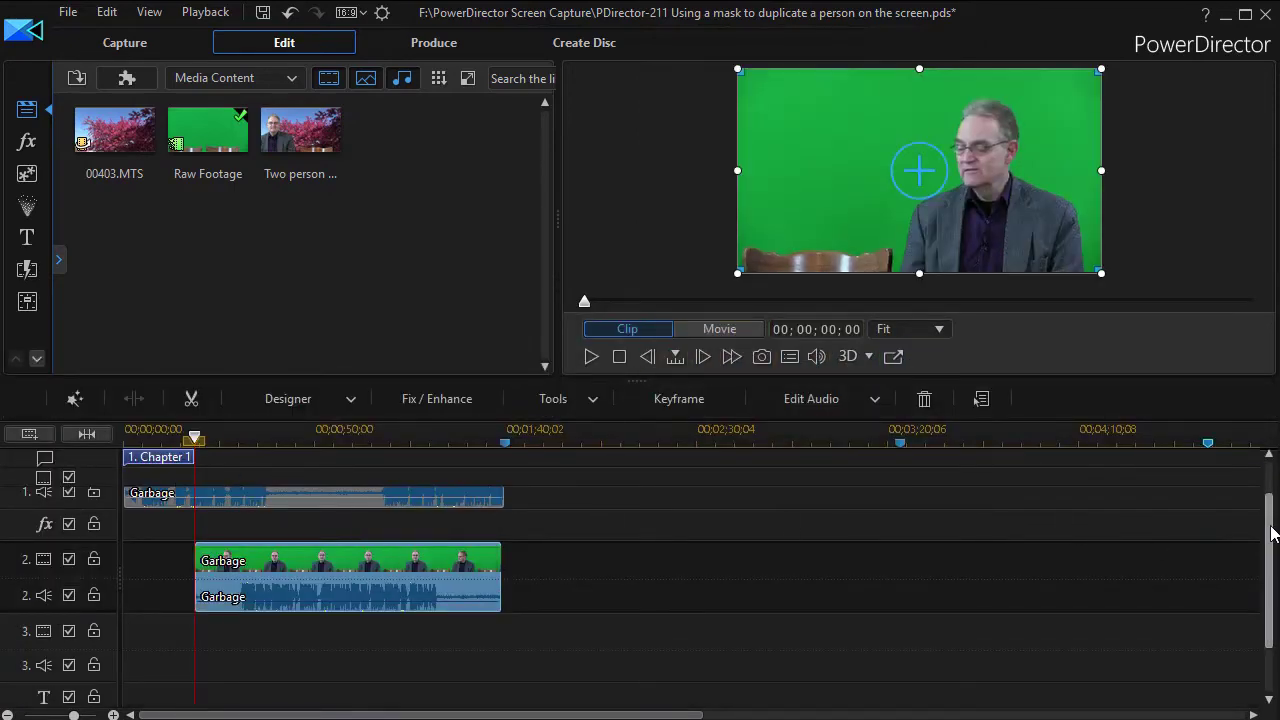
left_click_drag(1271, 528, 1271, 466)
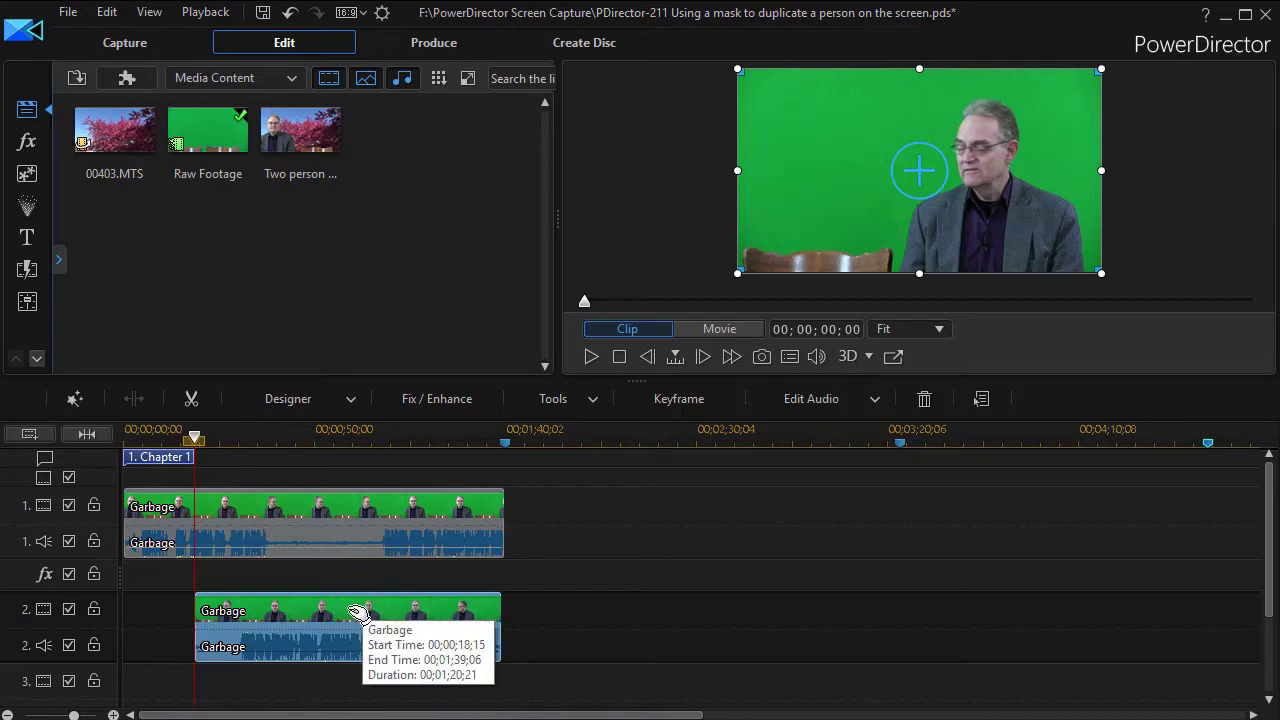
left_click_drag(360, 610, 384, 612)
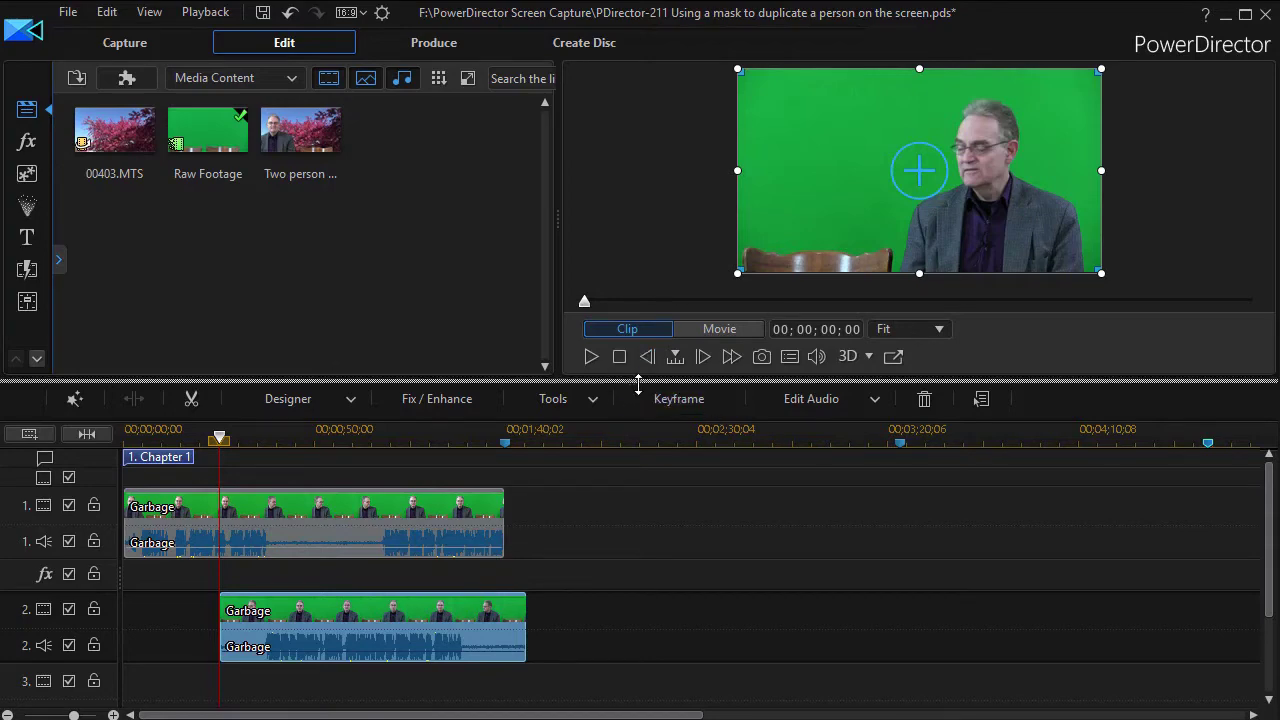
left_click_drag(636, 380, 636, 512)
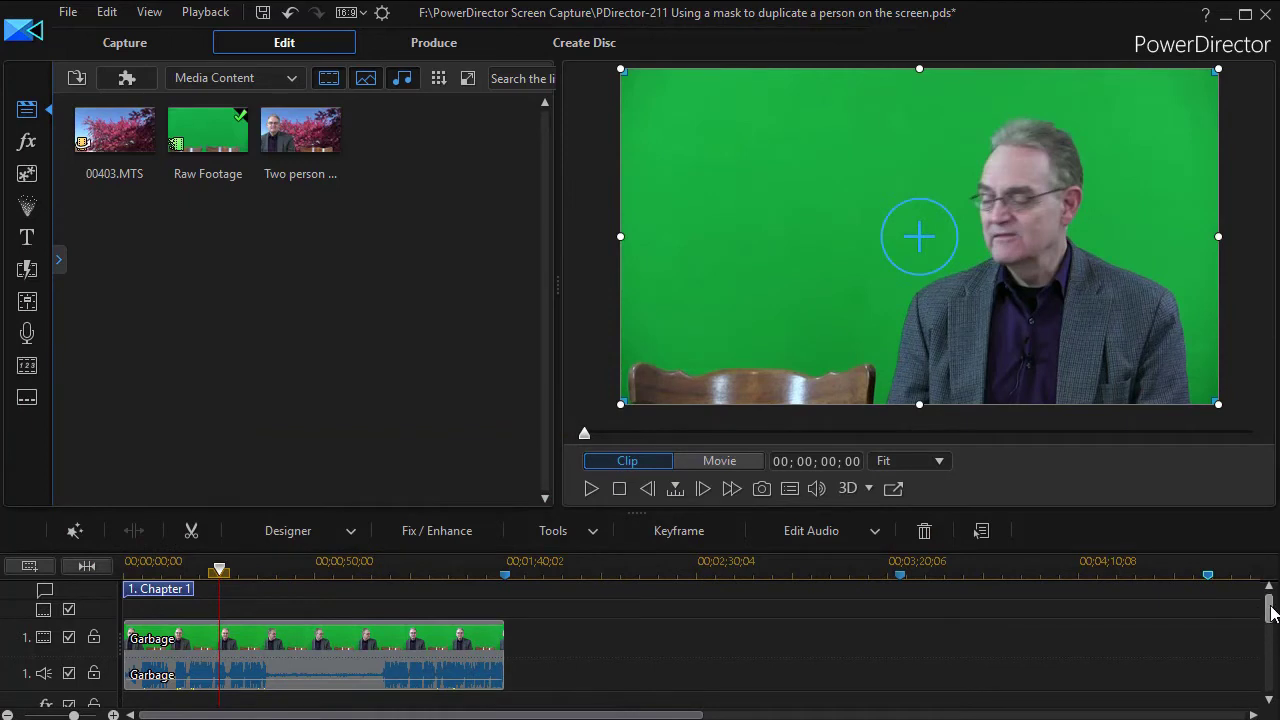
- Launch Mask Designer for the track 2 Garbage clip from the Designer dropdown
scroll(300, 655, "down", 1)
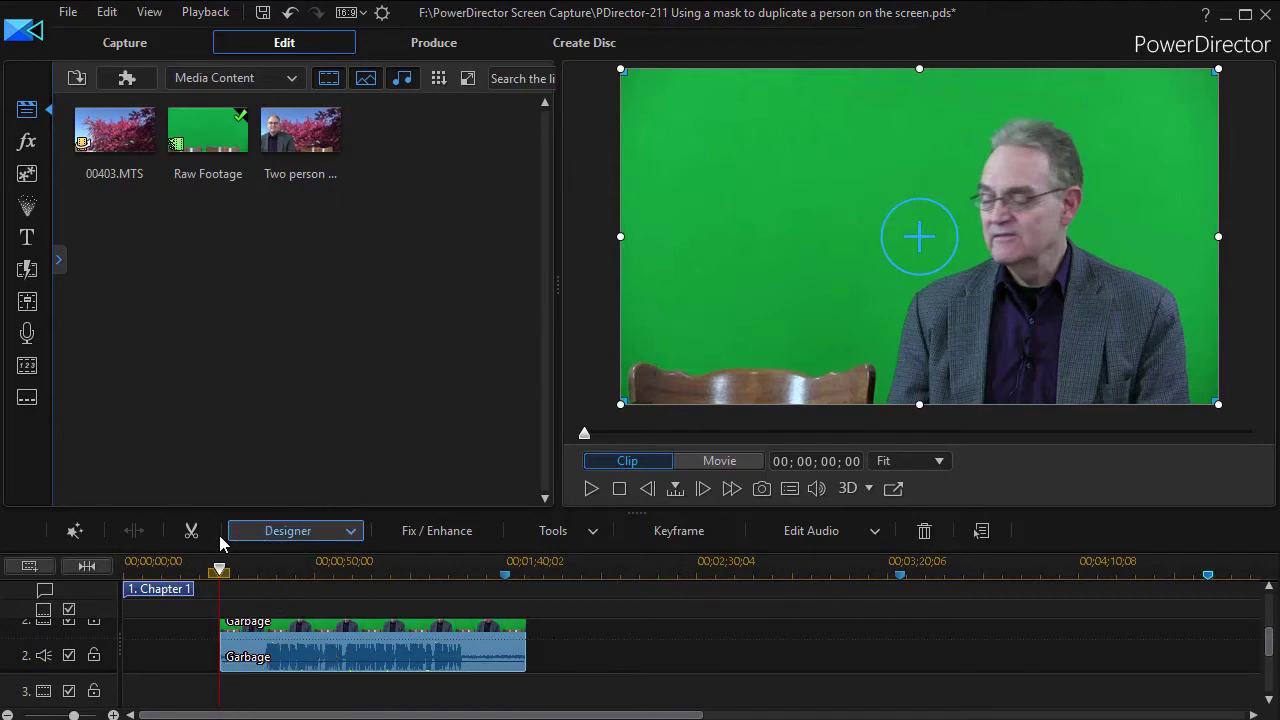
left_click(312, 531)
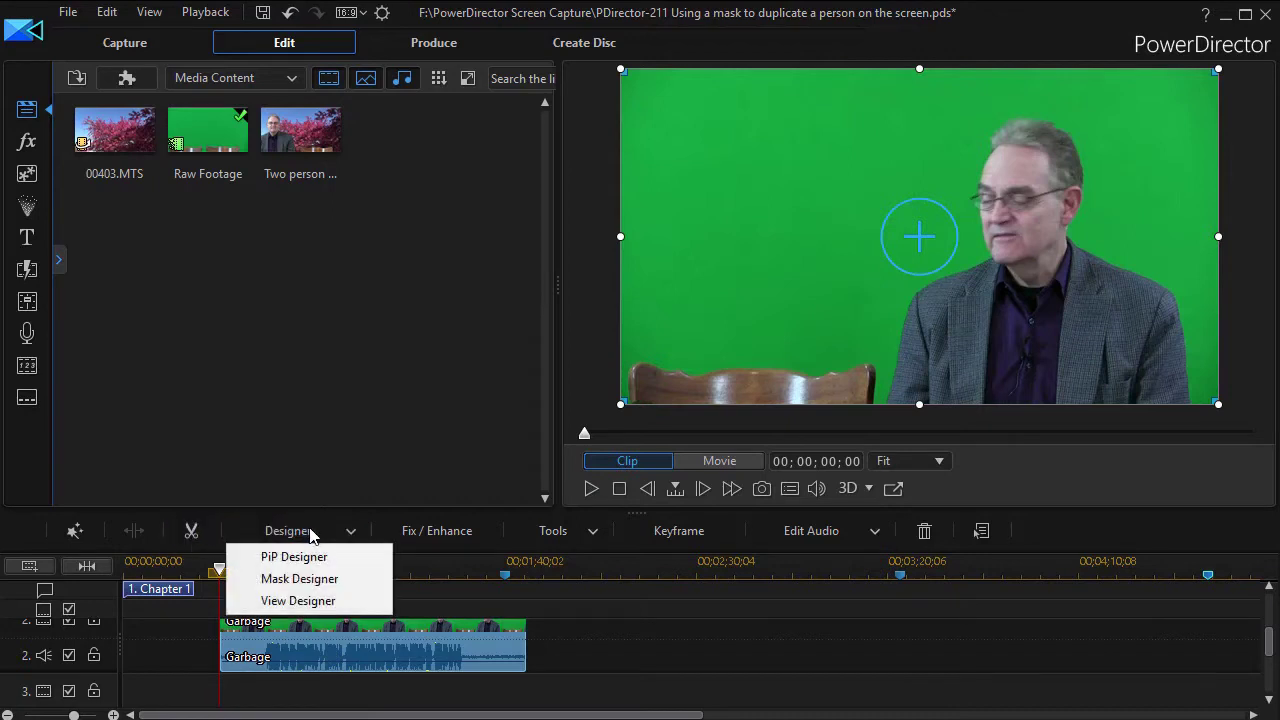
left_click(309, 580)
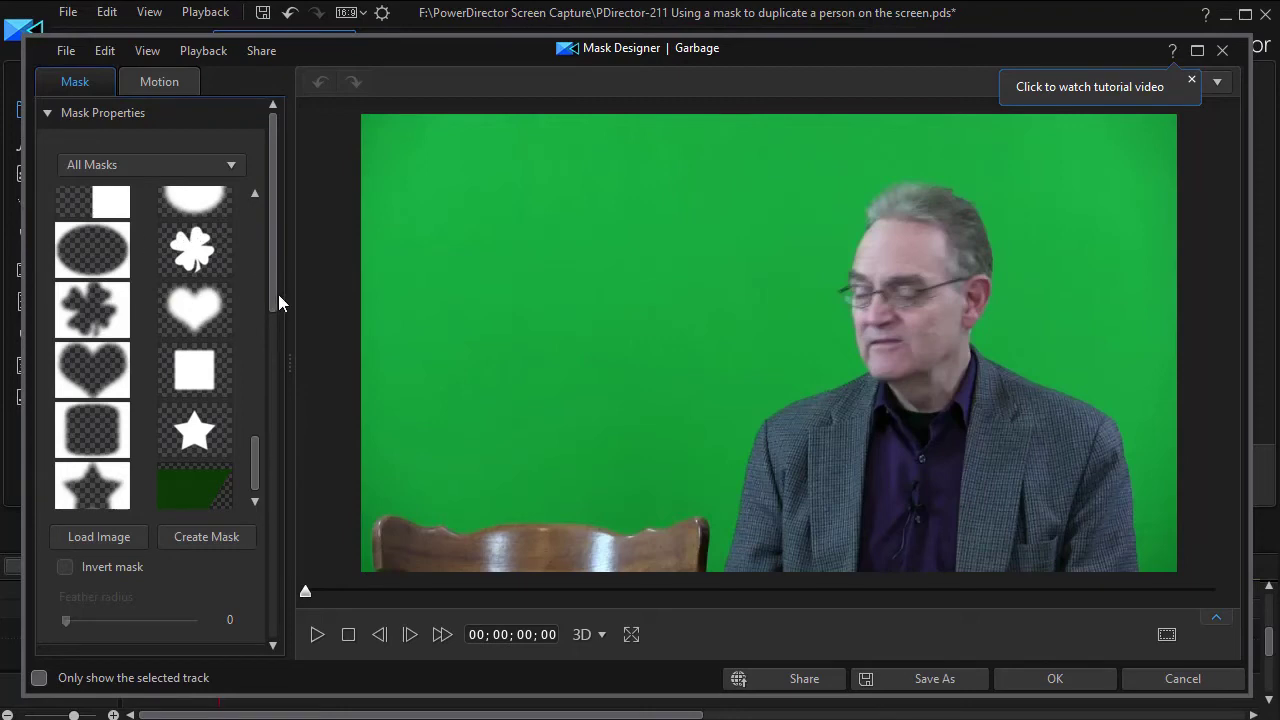
- Apply a rectangle mask shape to the track 2 Garbage clip
left_click_drag(278, 296, 289, 257)
left_click(158, 238)
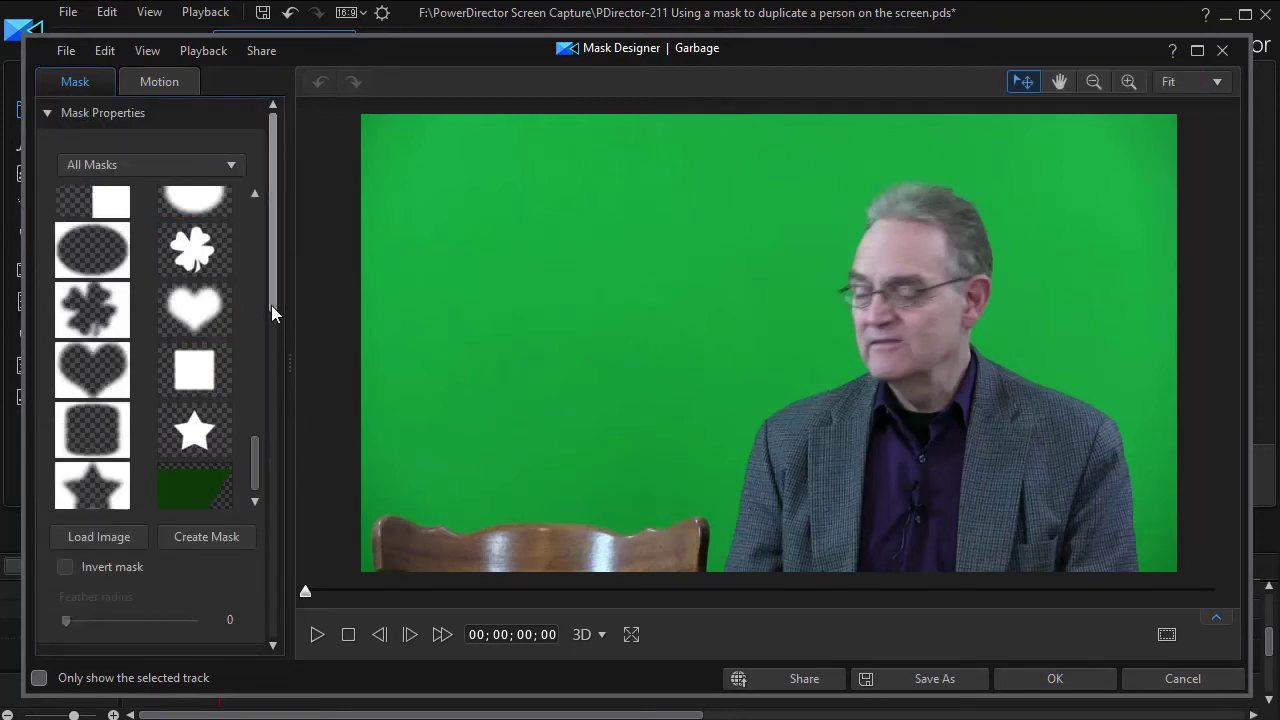
left_click_drag(253, 440, 286, 172)
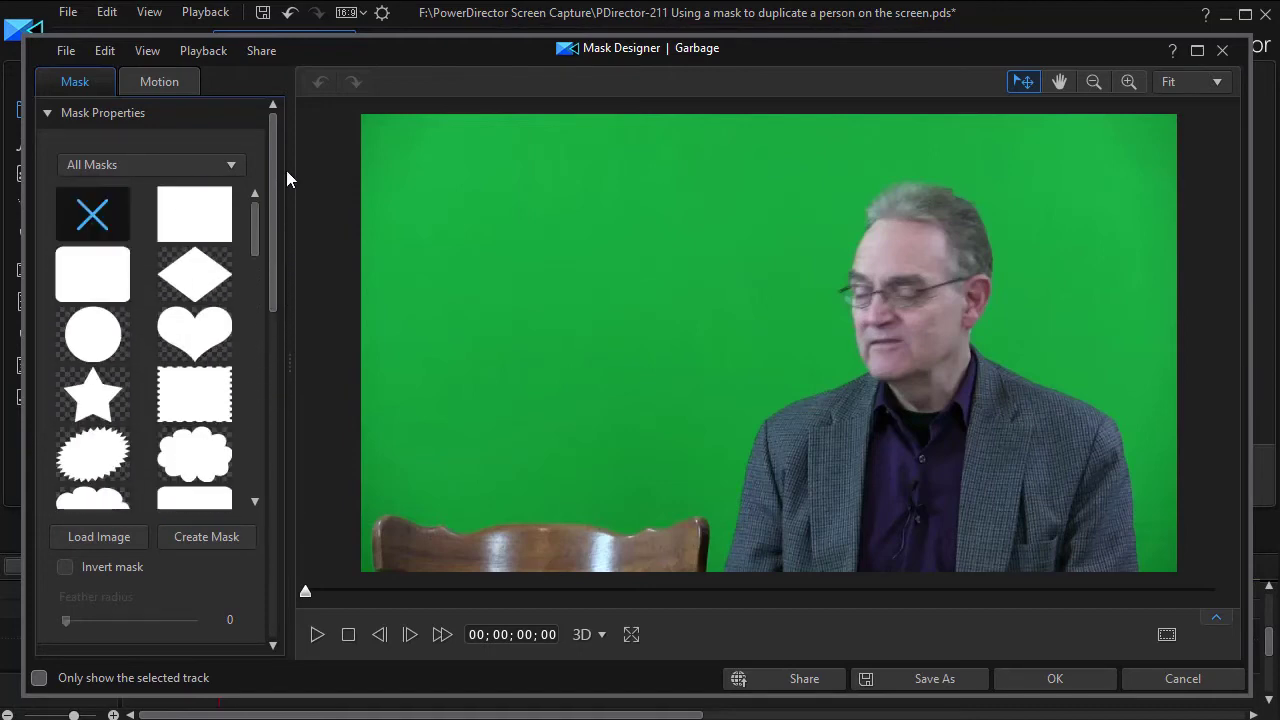
left_click(193, 231)
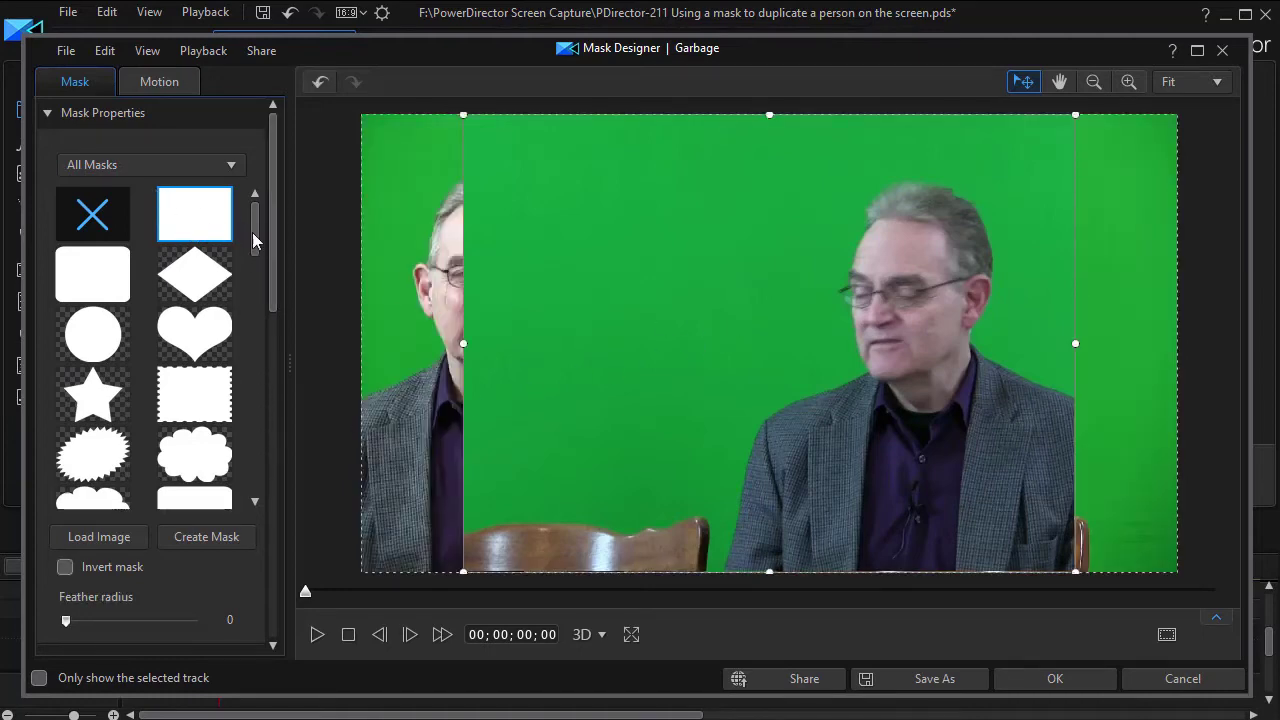
left_click_drag(272, 252, 294, 523)
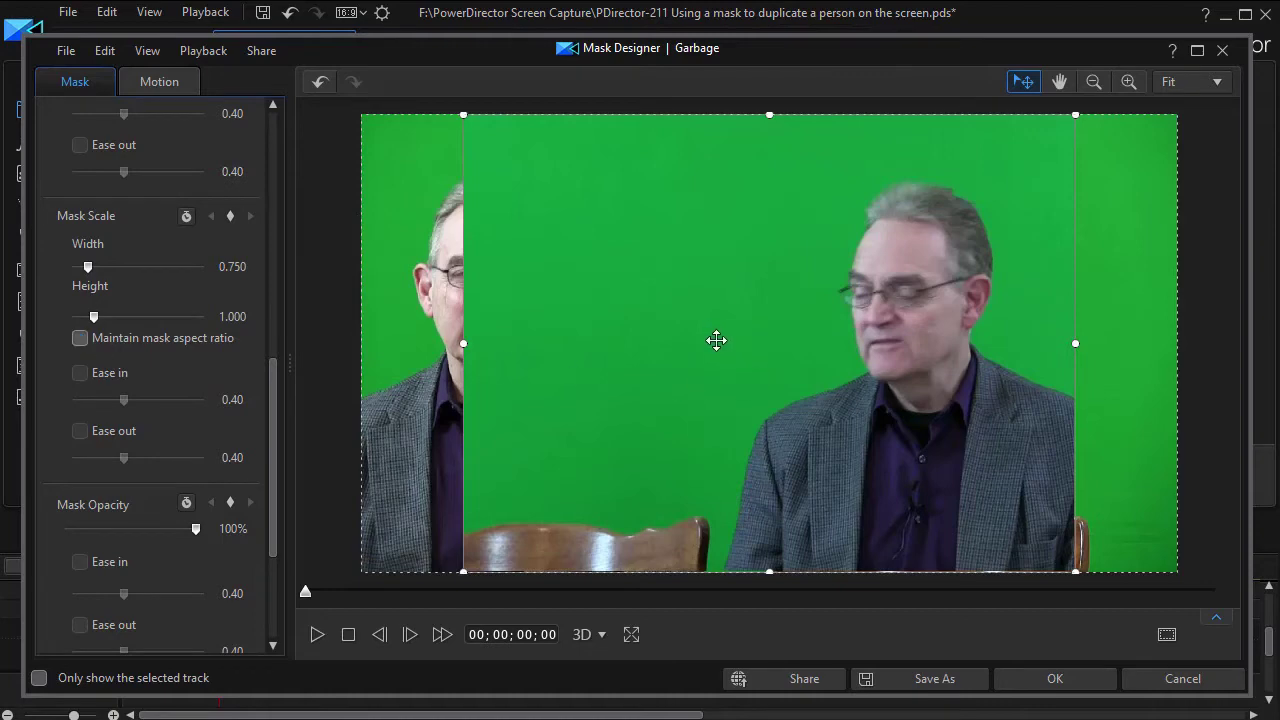
- Shift and narrow the mask to only the right-hand man (width ≈0.565) and confirm
left_click_drag(716, 340, 814, 344)
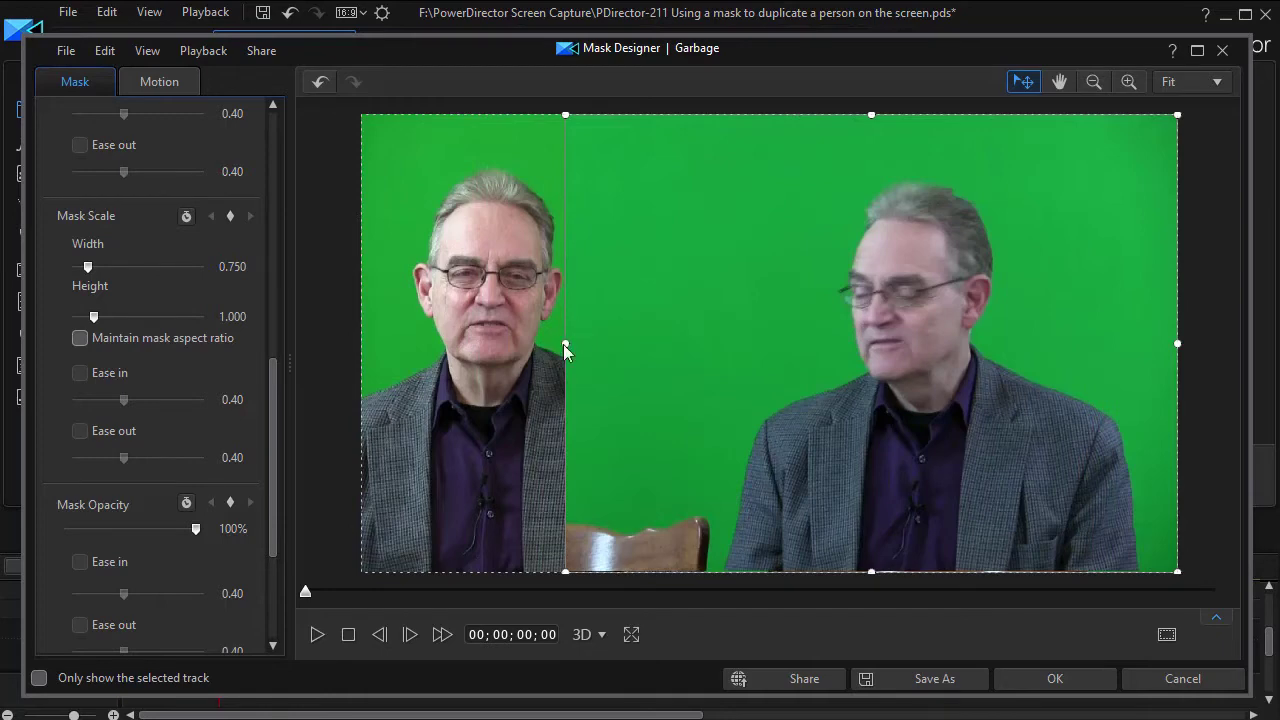
left_click_drag(563, 342, 715, 352)
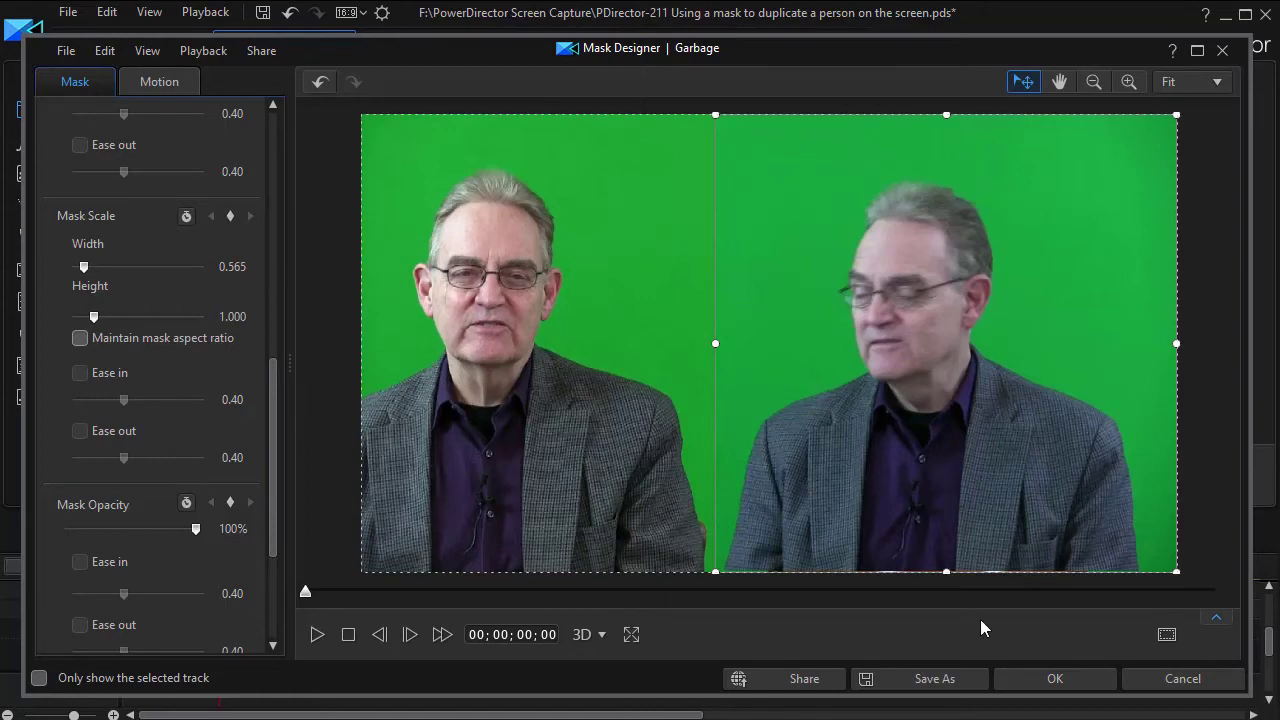
left_click(1055, 679)
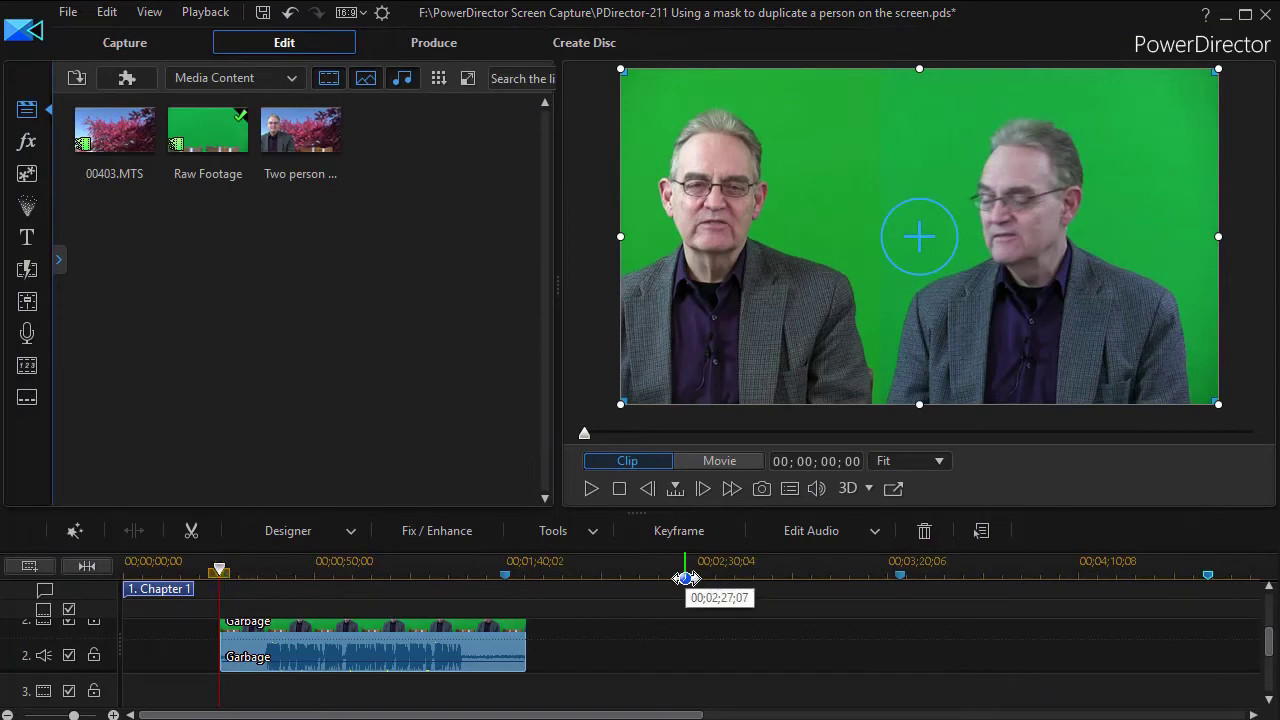
left_click(590, 490)
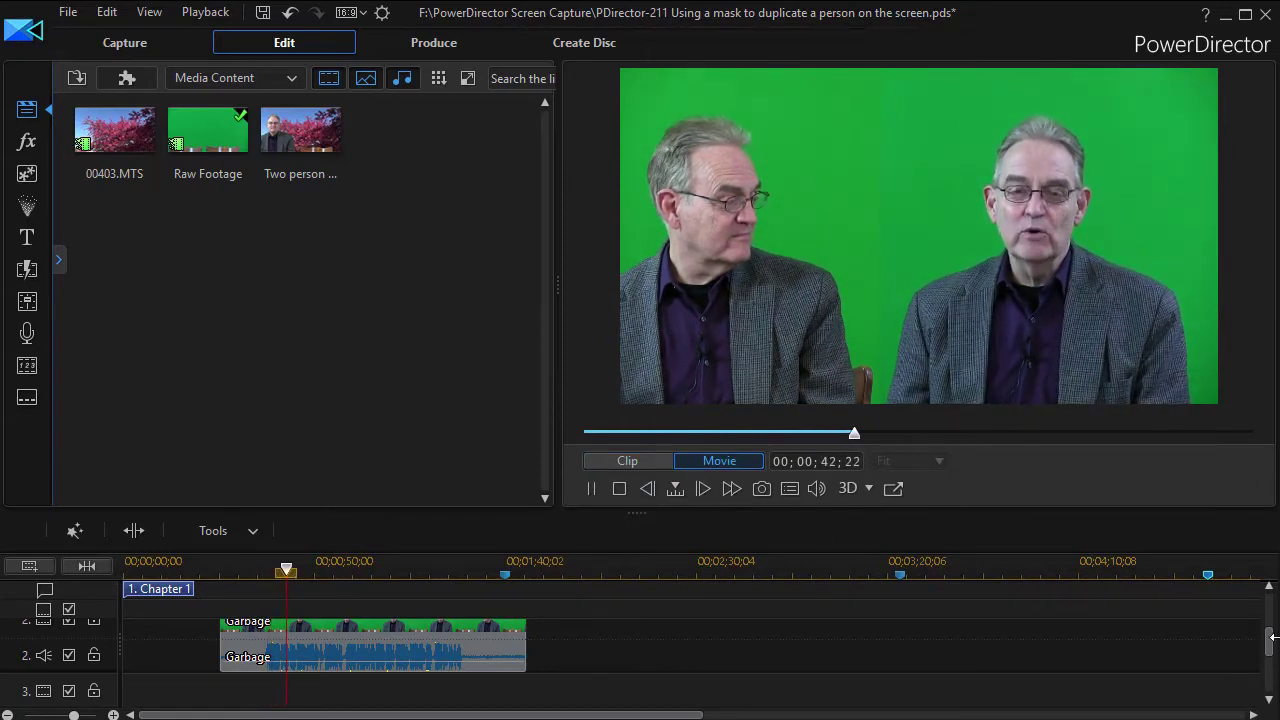
left_click(591, 490)
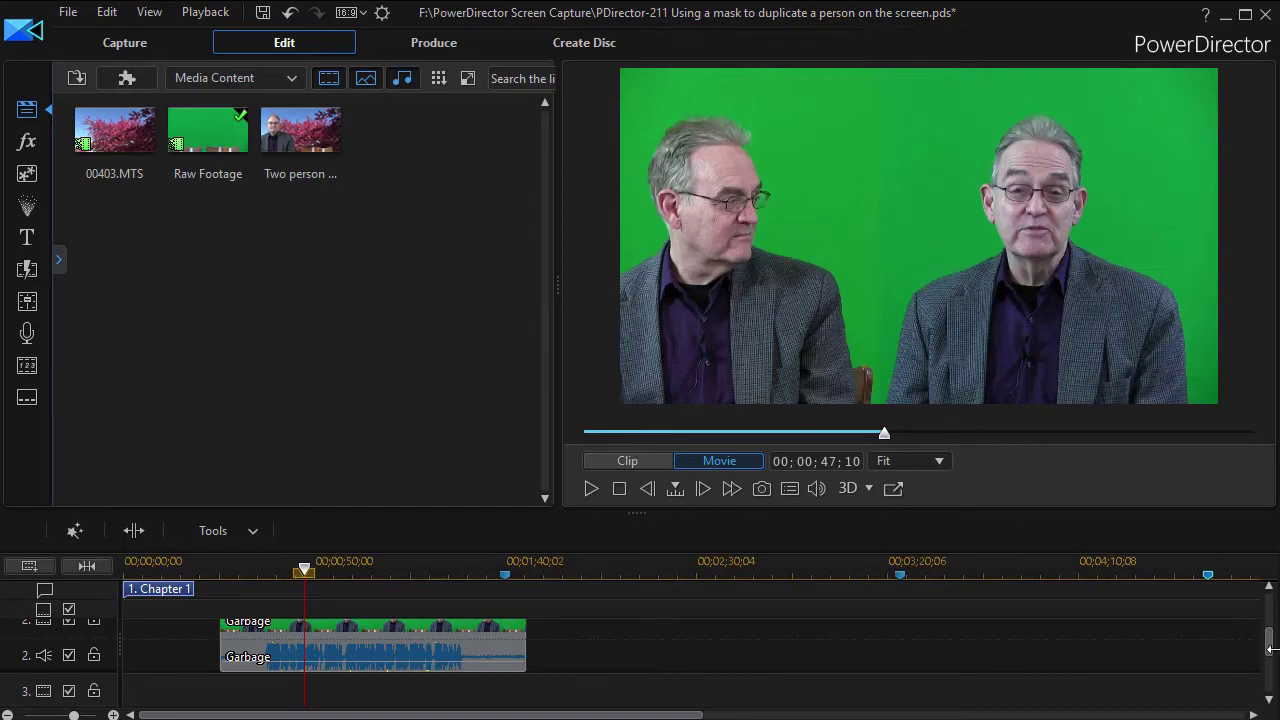
- Shift the full-frame Garbage clip to track 2 and place 00403.MTS on track 1
mouse_move(1273, 649)
left_mouse_down()
mouse_move(1274, 600)
mouse_move(1273, 625)
left_mouse_up()
left_click_drag(643, 512, 667, 315)
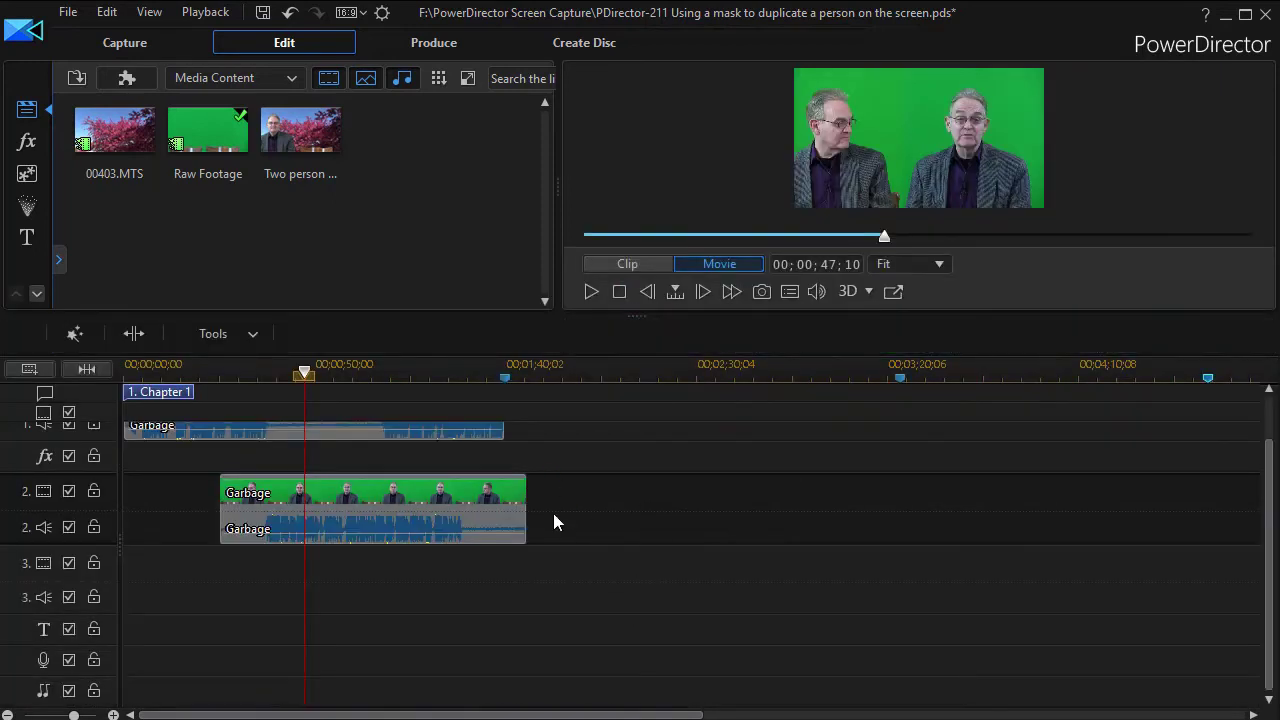
left_click(418, 432)
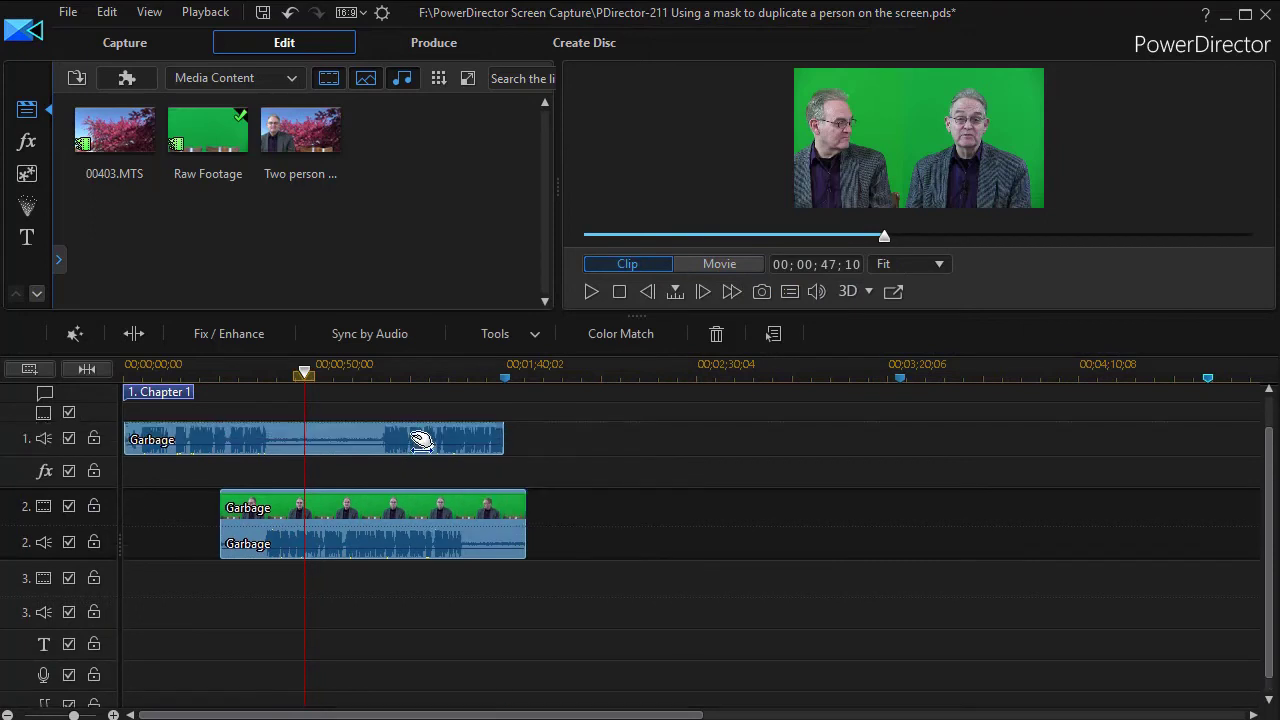
left_click_drag(420, 440, 480, 497)
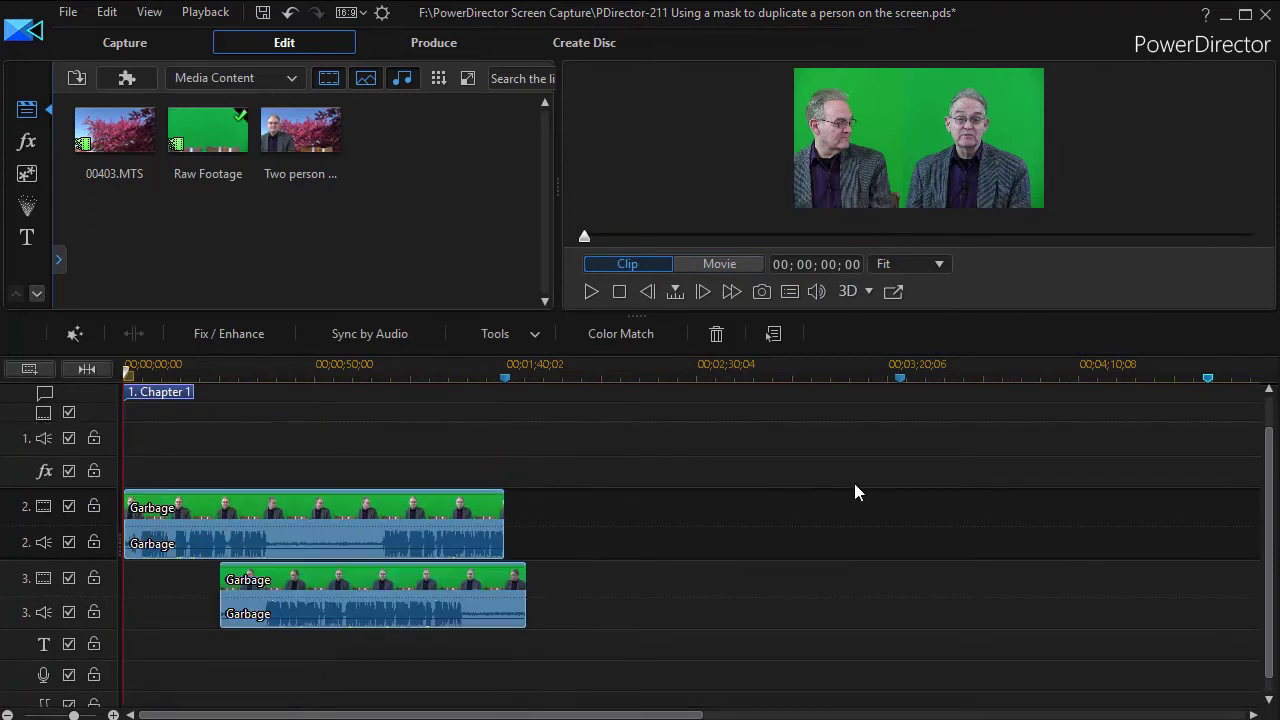
left_click_drag(117, 135, 120, 452)
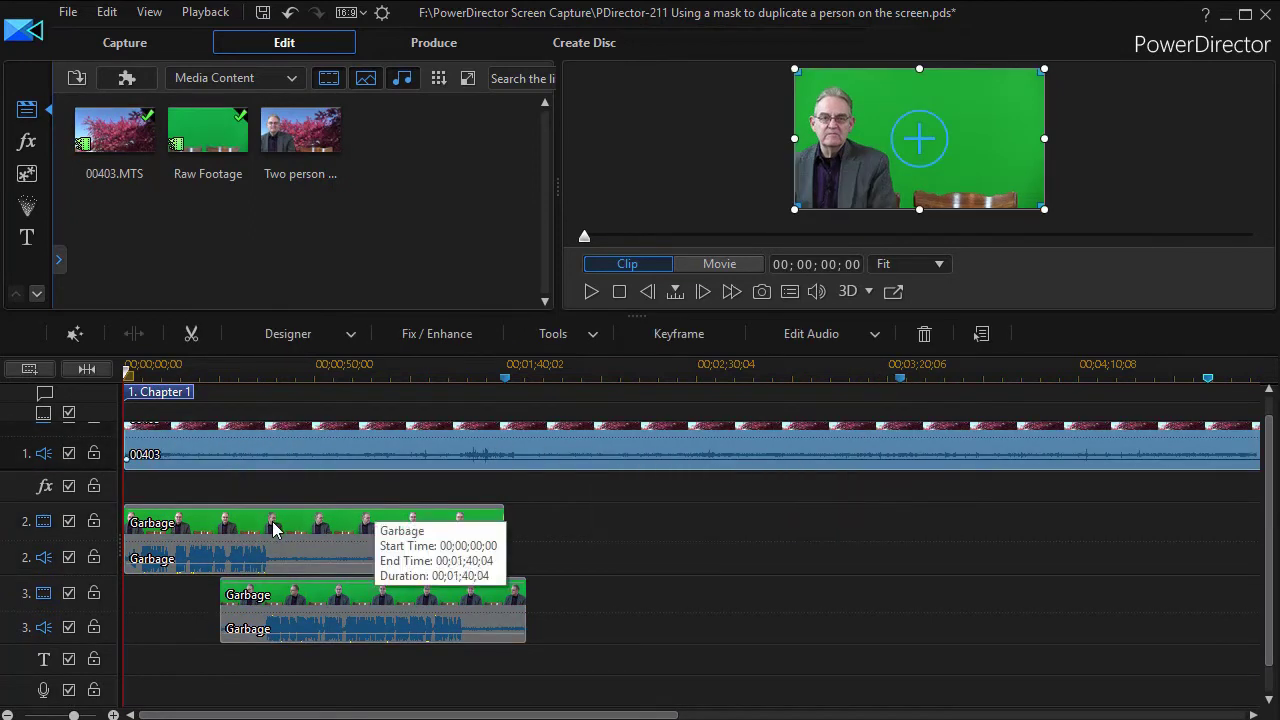
- Enable Chroma Key on the track 2 Garbage clip, sampling the green screen colour
left_click(338, 553)
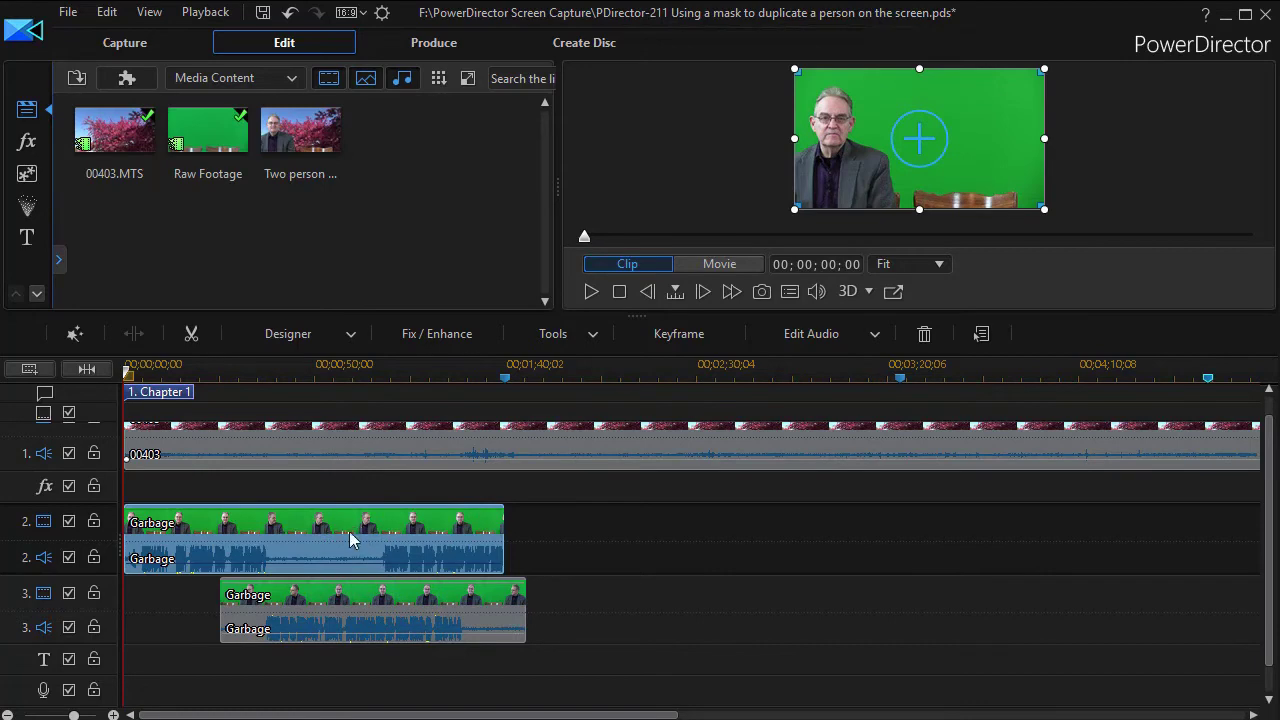
double_click(349, 541)
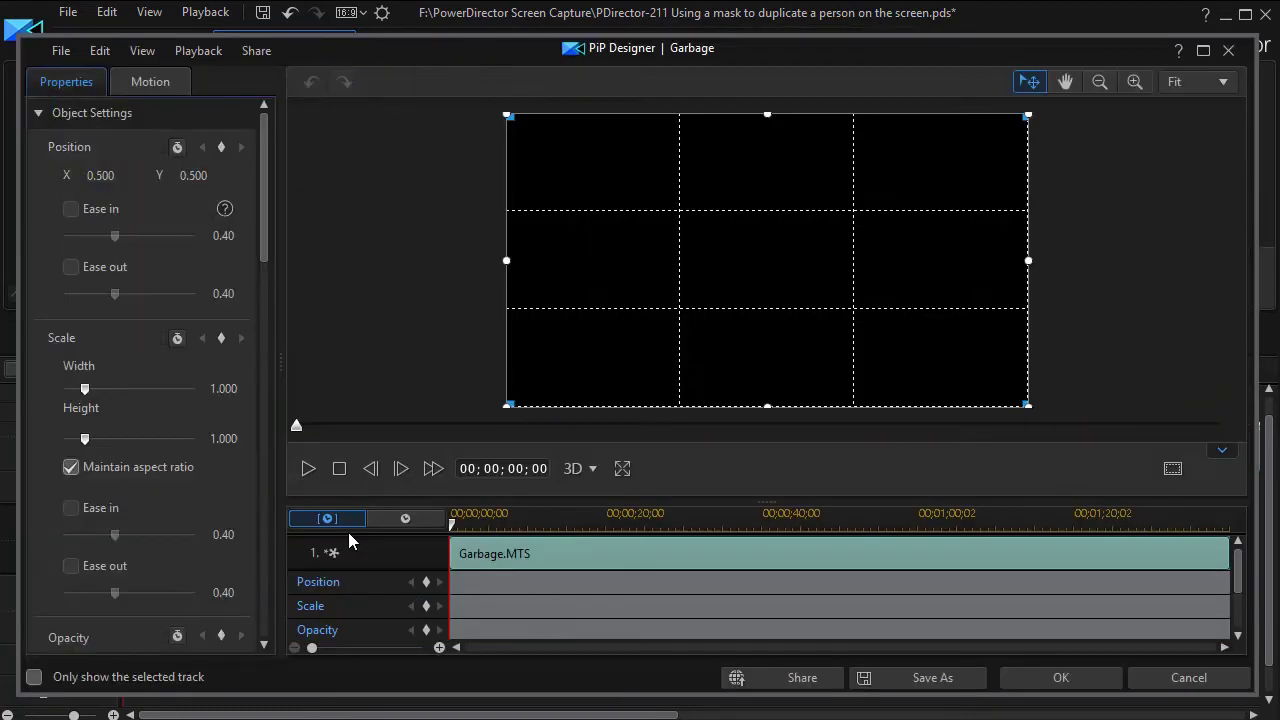
left_click_drag(259, 233, 256, 418)
left_click(59, 239)
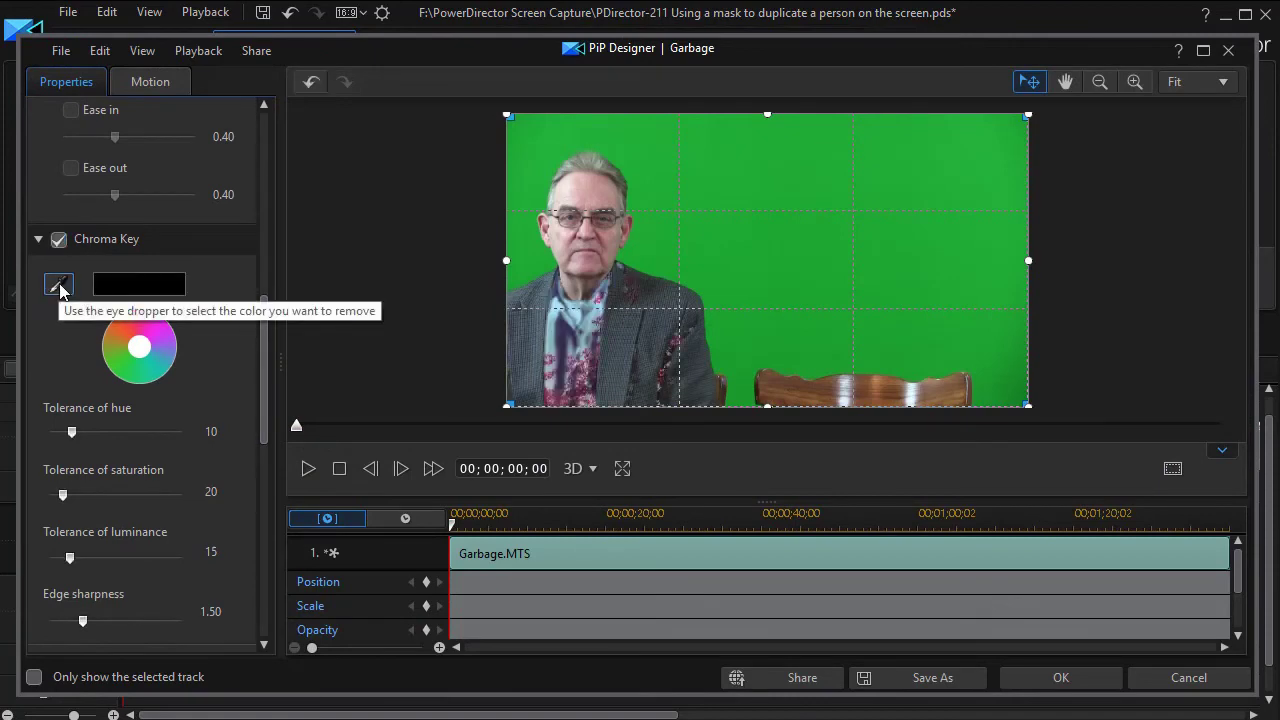
left_click(59, 287)
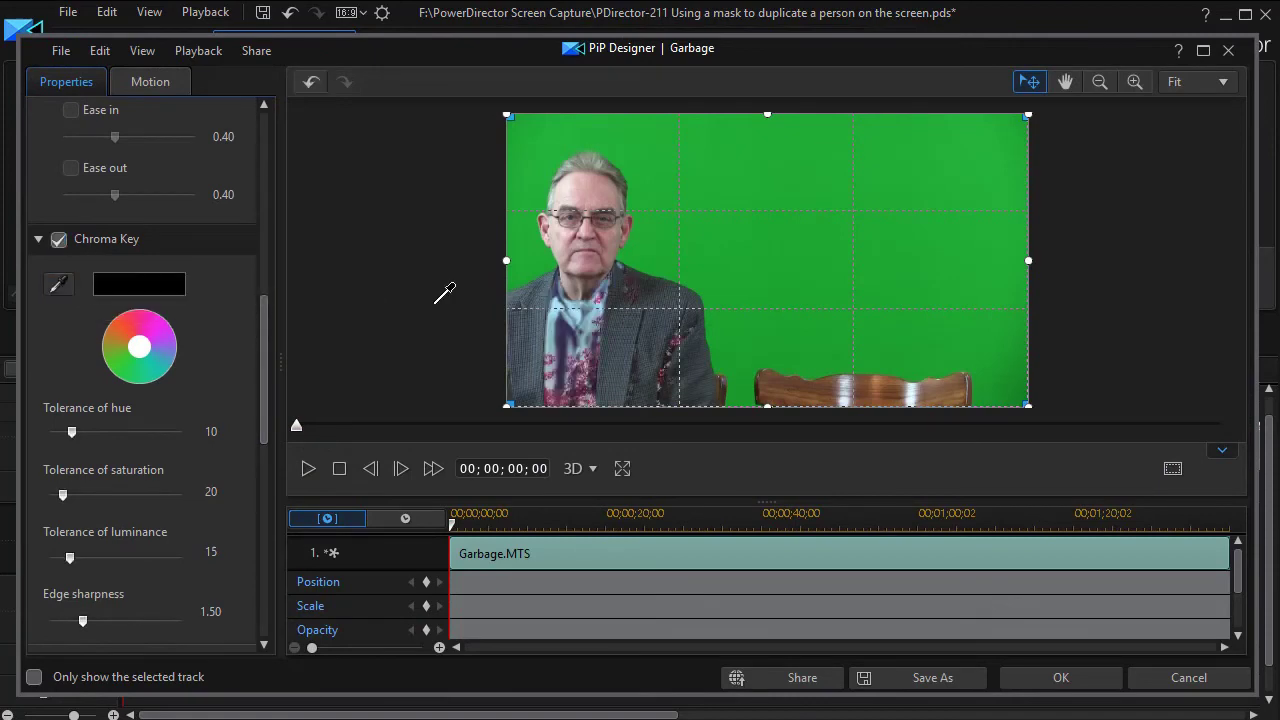
left_click(761, 241)
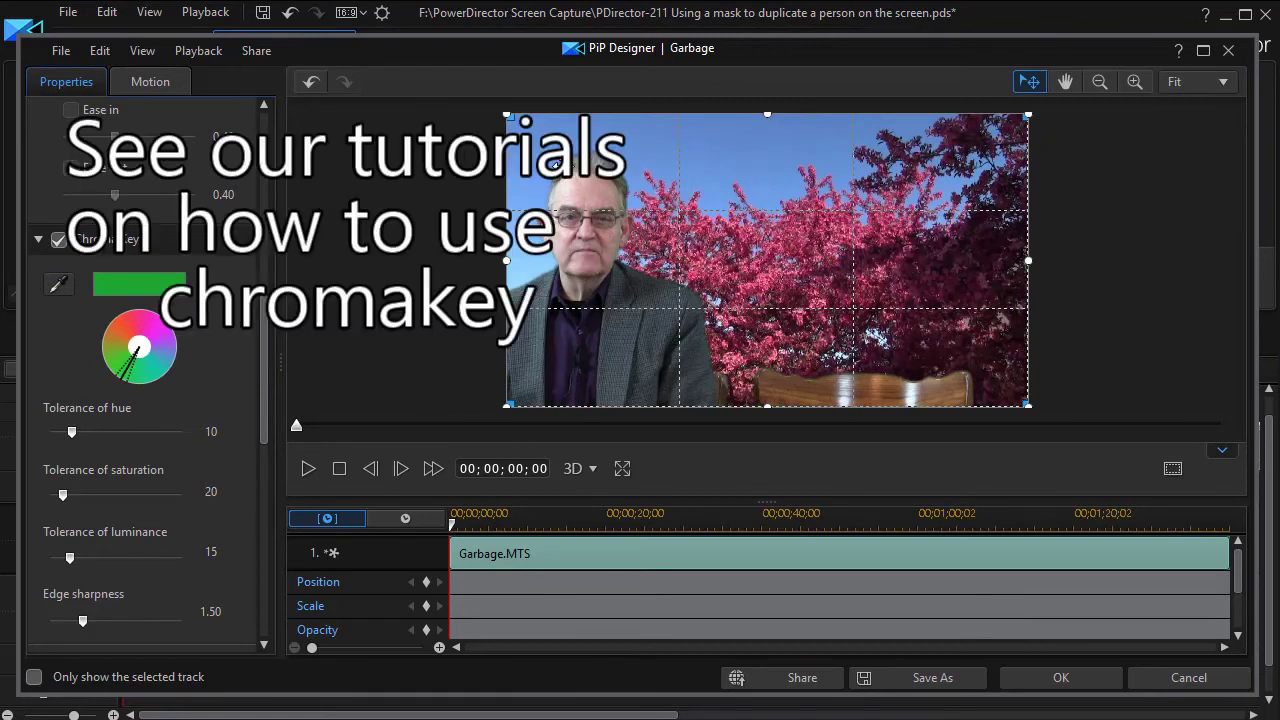
left_click(1063, 678)
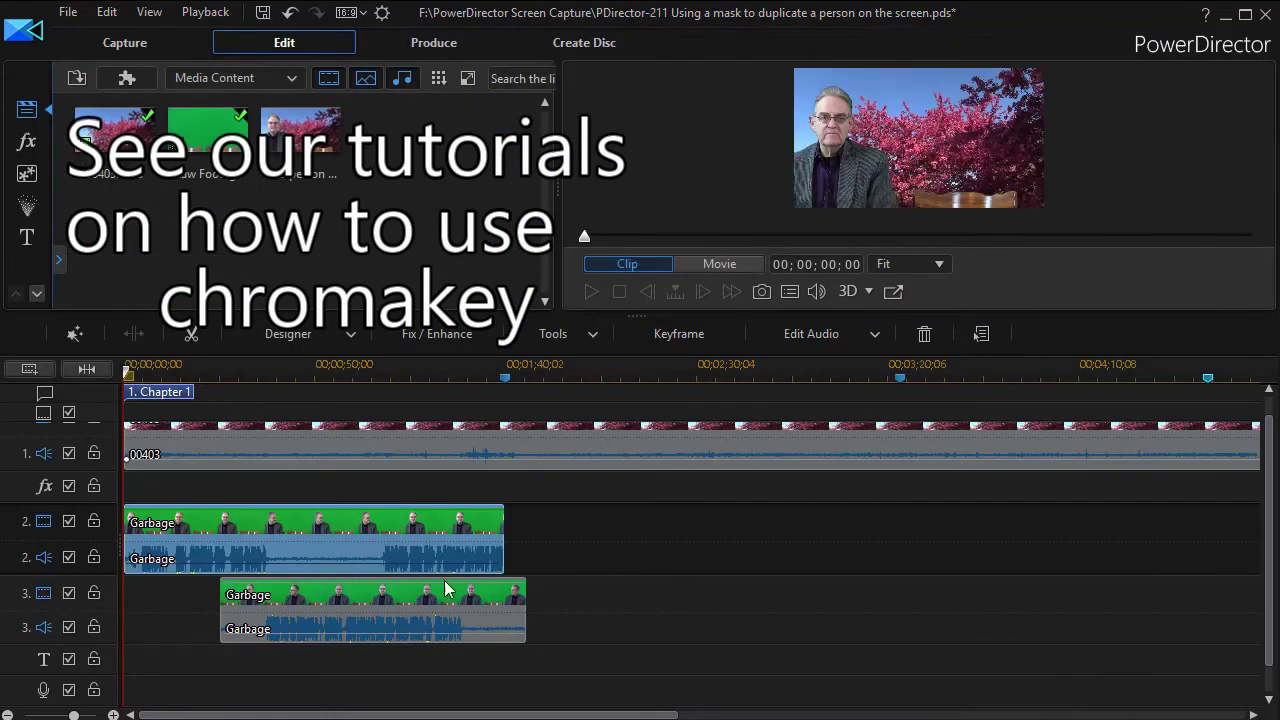
- Enable Chroma Key on the masked track 3 clip, eyedropping its green background
left_click(349, 591)
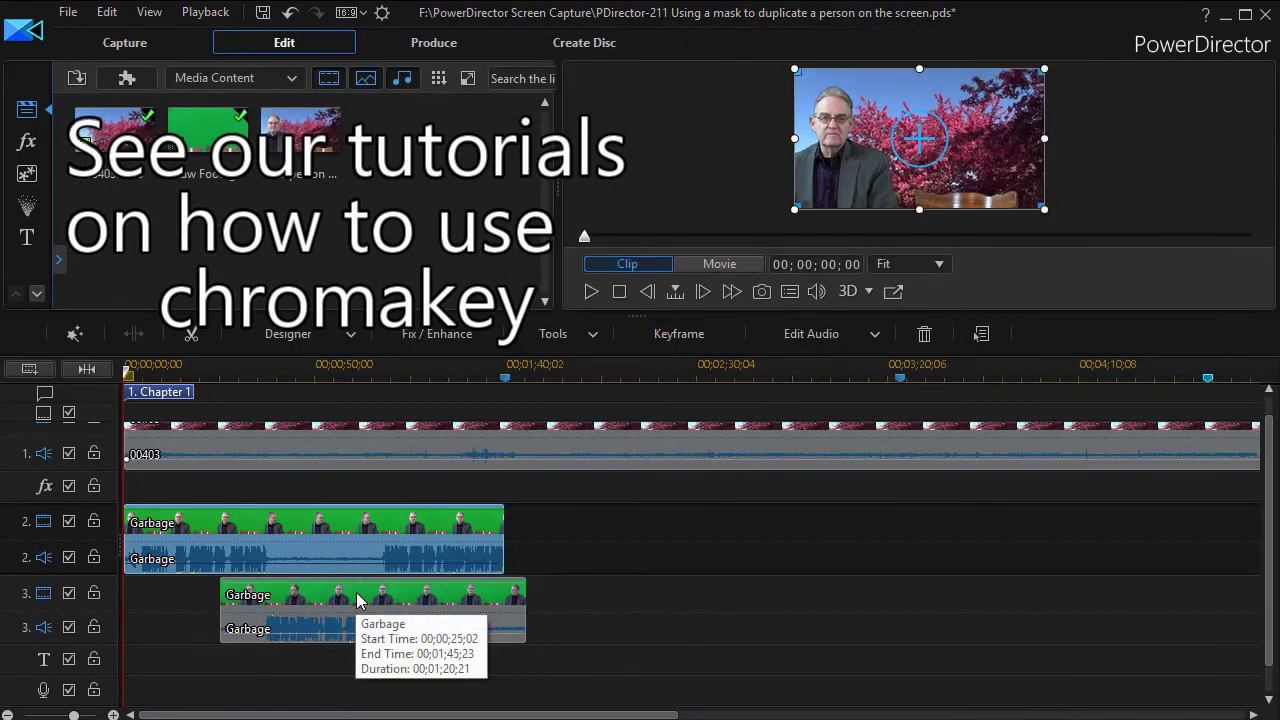
left_click(358, 598)
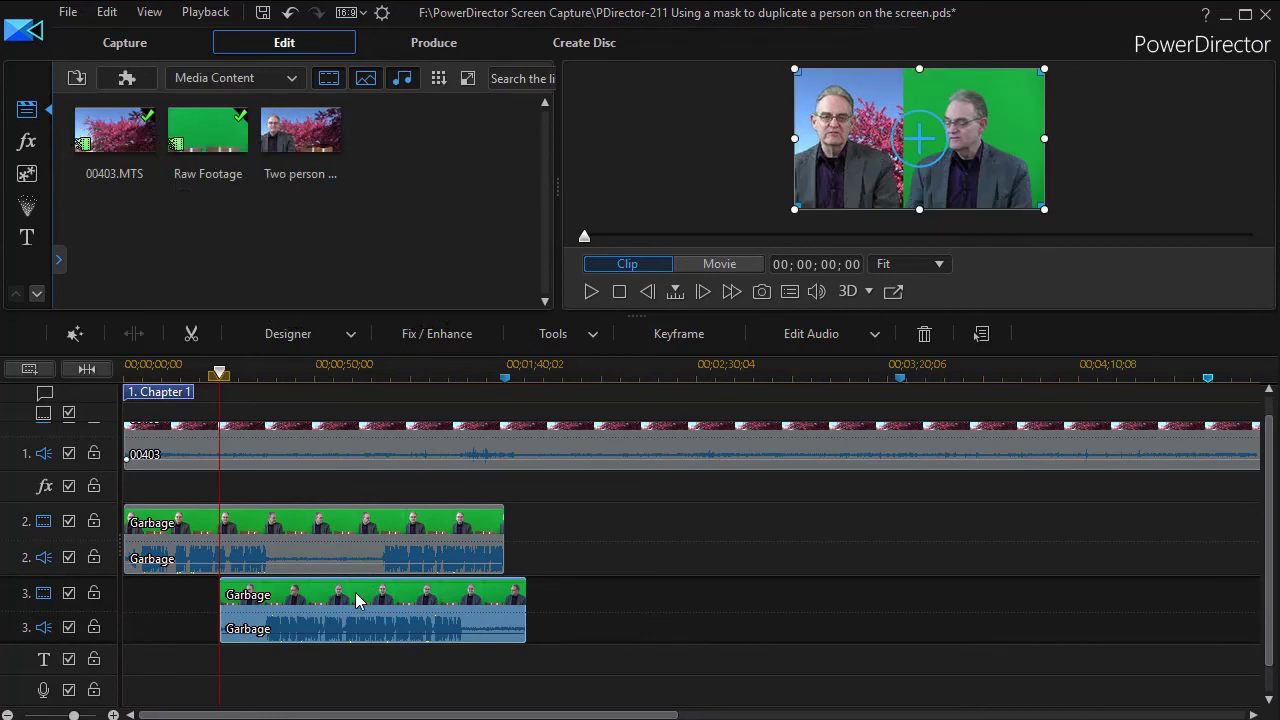
double_click(357, 598)
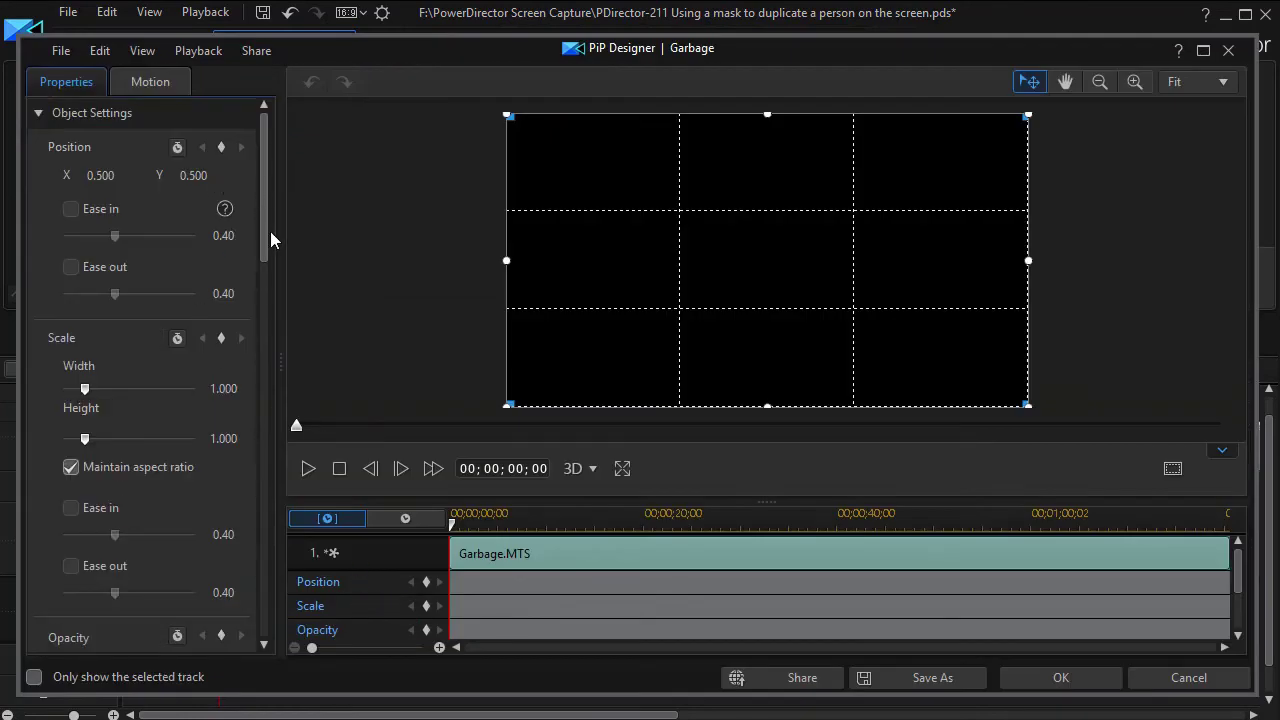
scroll(268, 250, "down", 5)
scroll(134, 295, "up", 5)
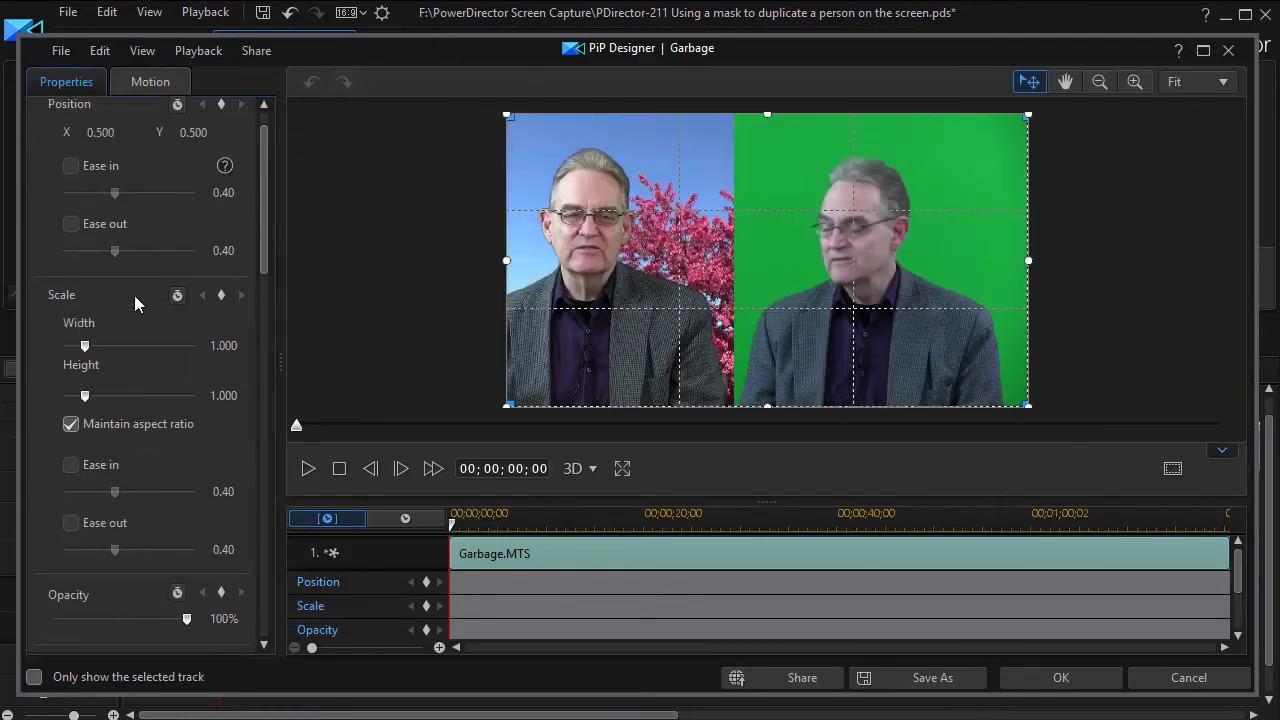
mouse_move(263, 243)
left_mouse_down()
mouse_move(260, 314)
mouse_move(268, 231)
left_mouse_up()
scroll(268, 231, "down", 5)
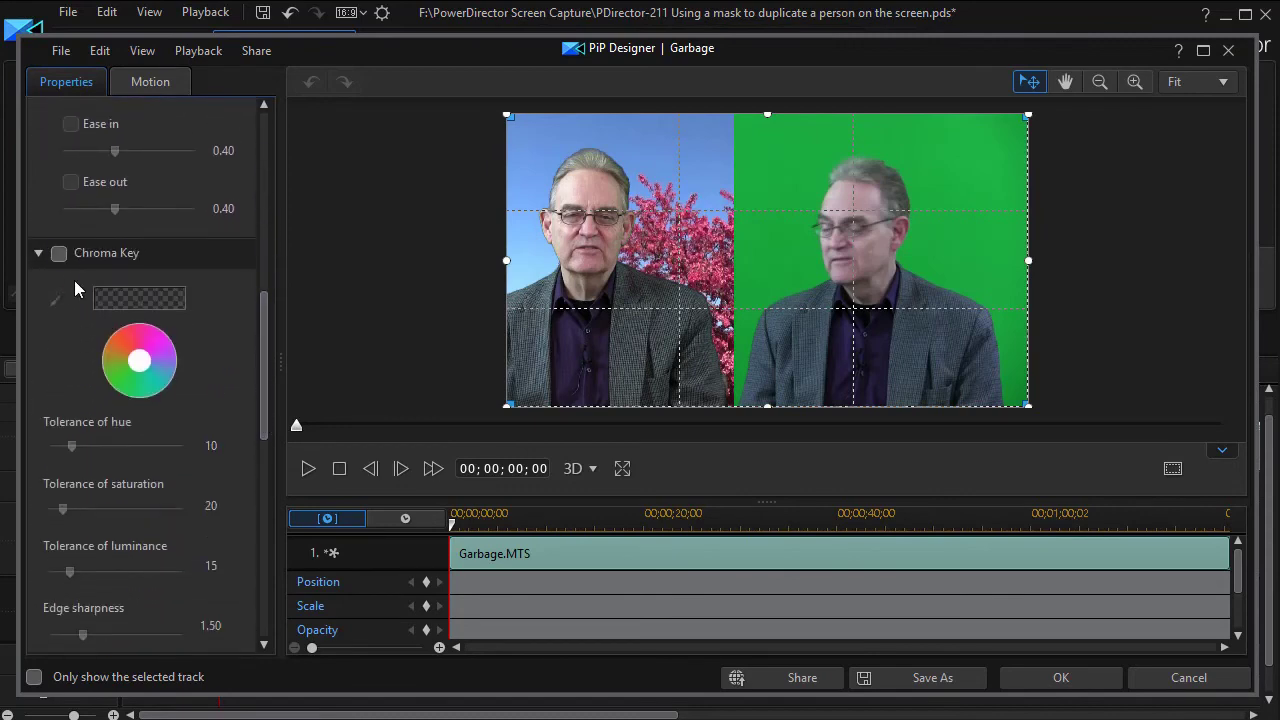
left_click(59, 253)
left_click(58, 298)
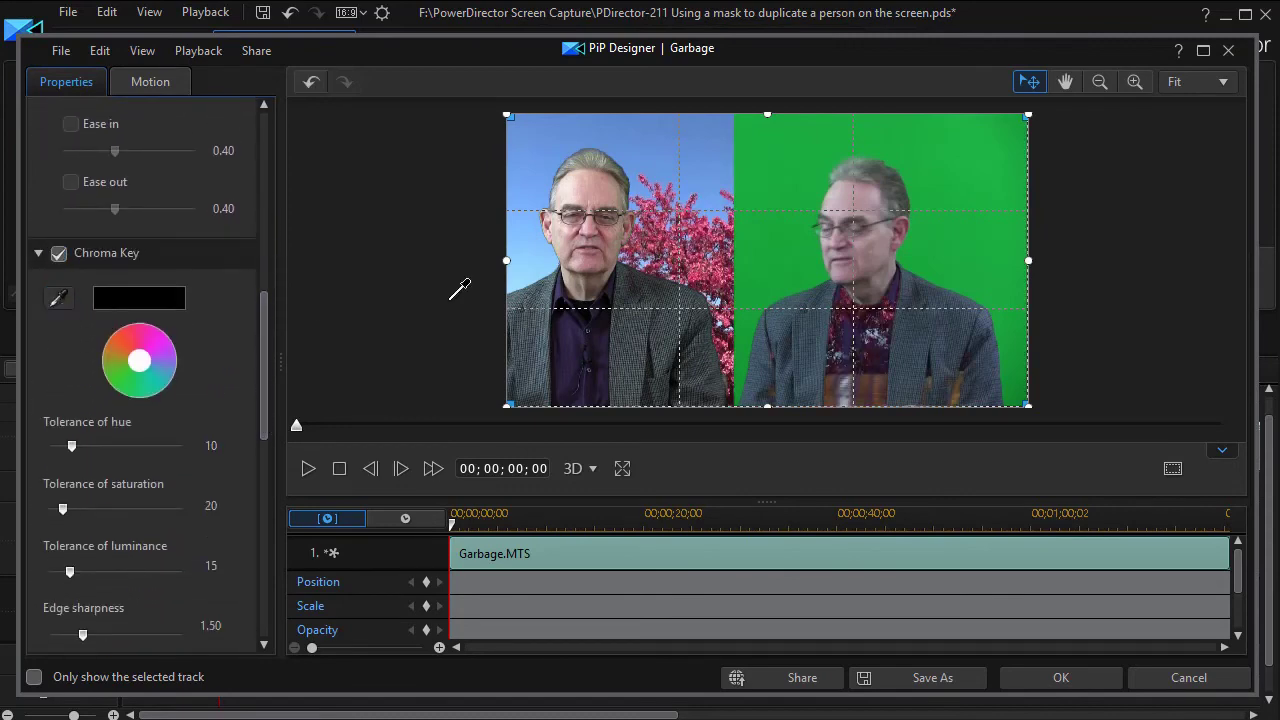
left_click(950, 236)
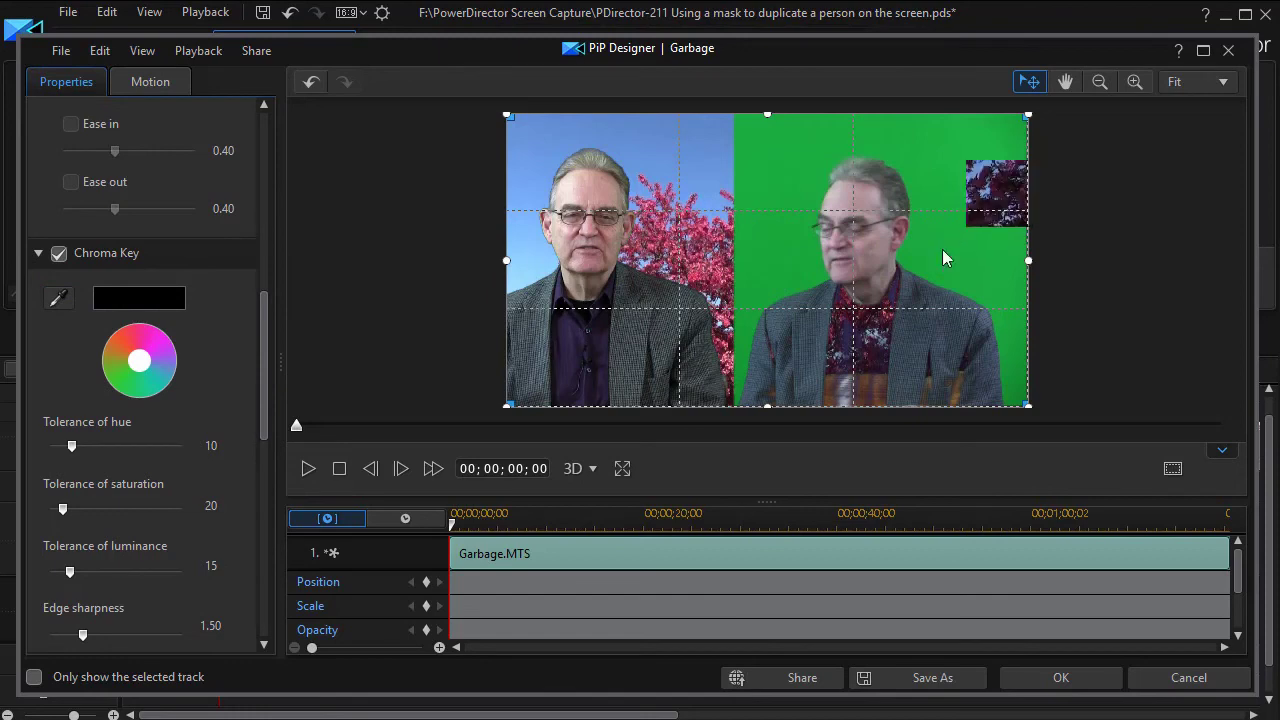
left_click(1060, 680)
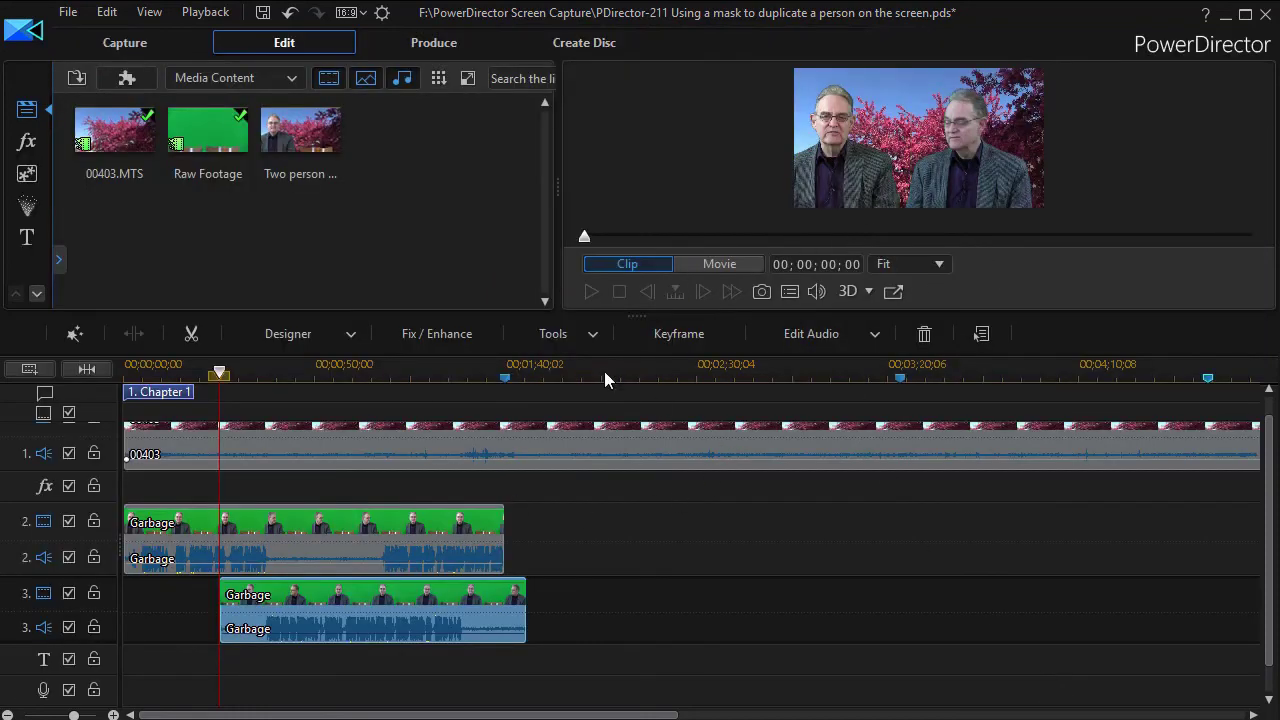
- Enlarge the preview panel and play the finished two-presenter composite
left_click_drag(634, 316, 621, 590)
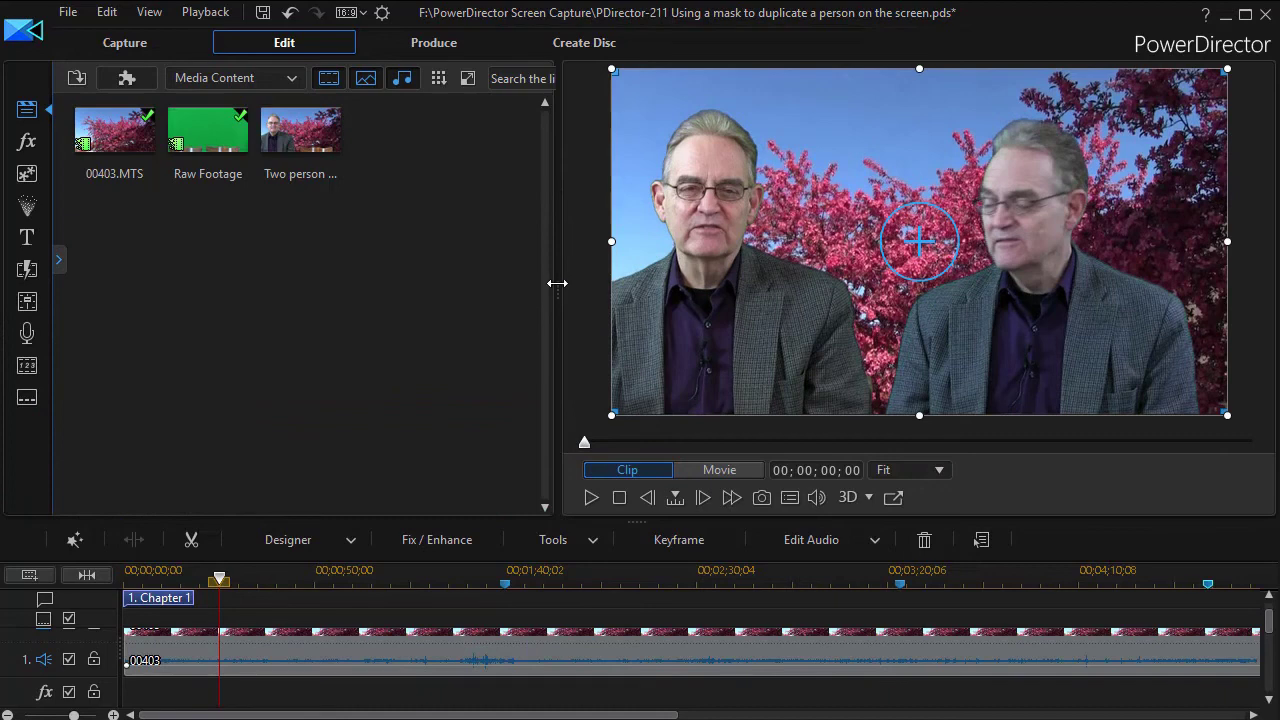
left_click_drag(497, 286, 299, 266)
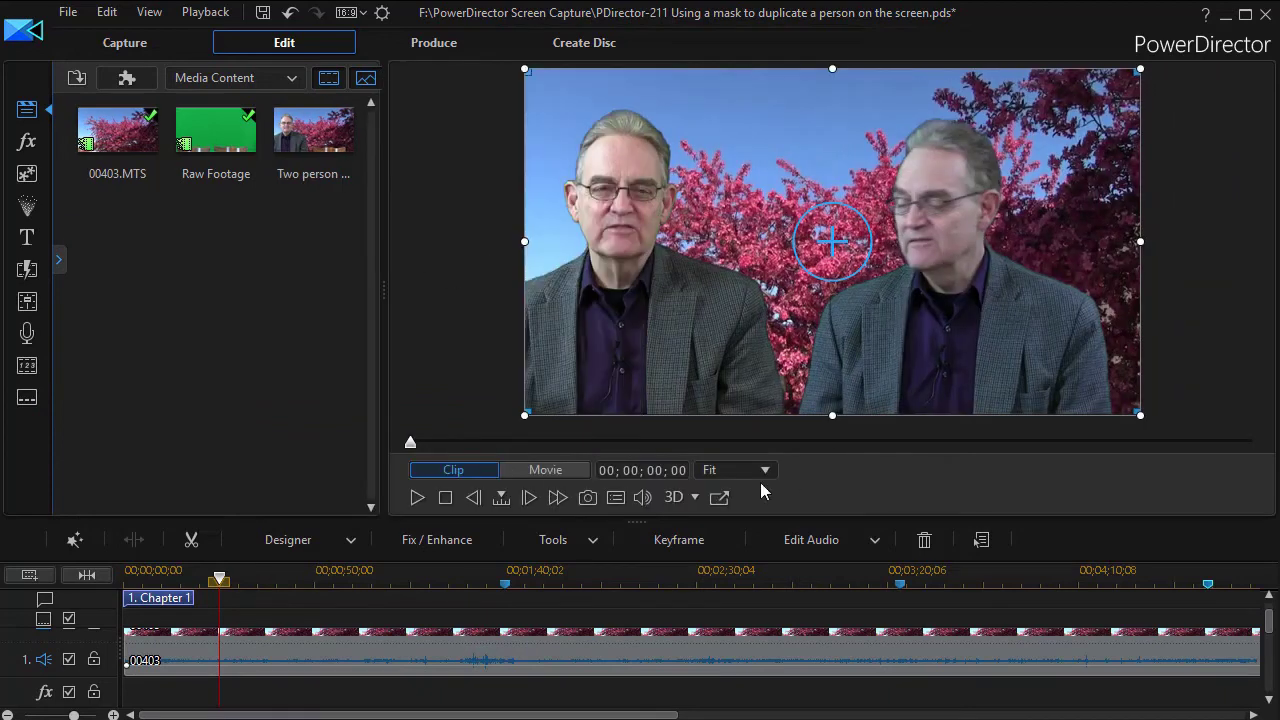
left_click(418, 498)
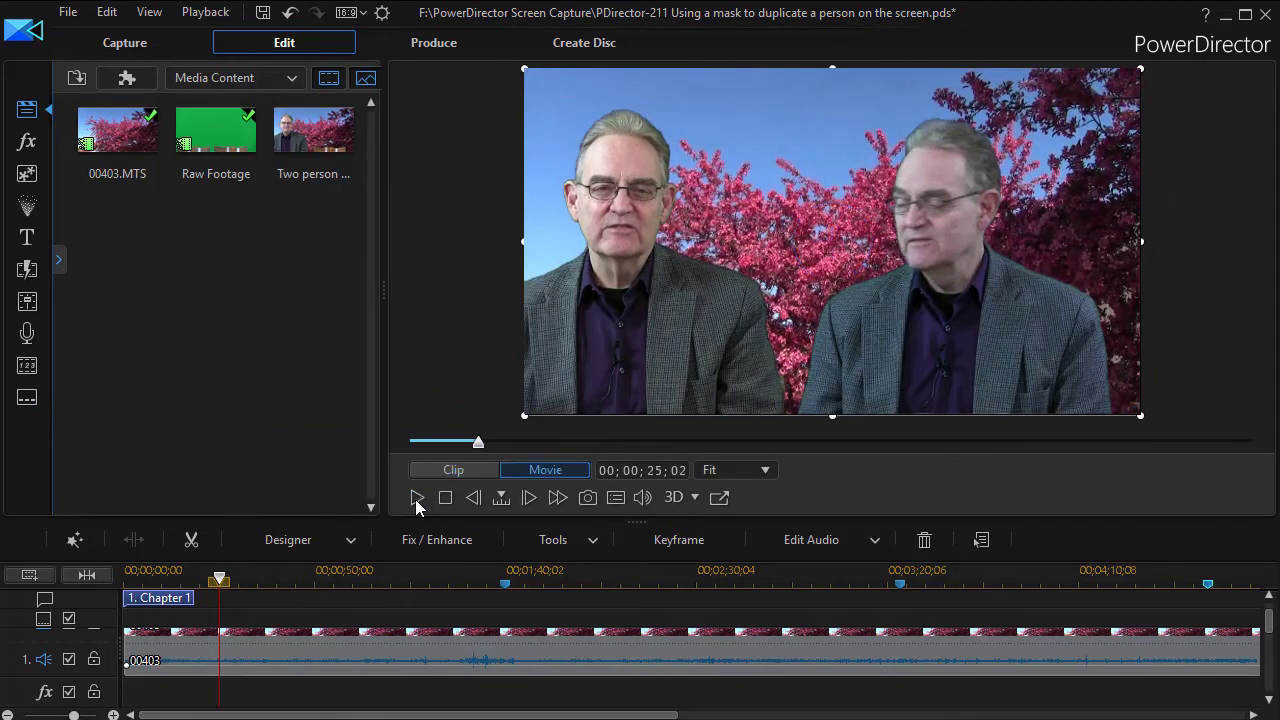